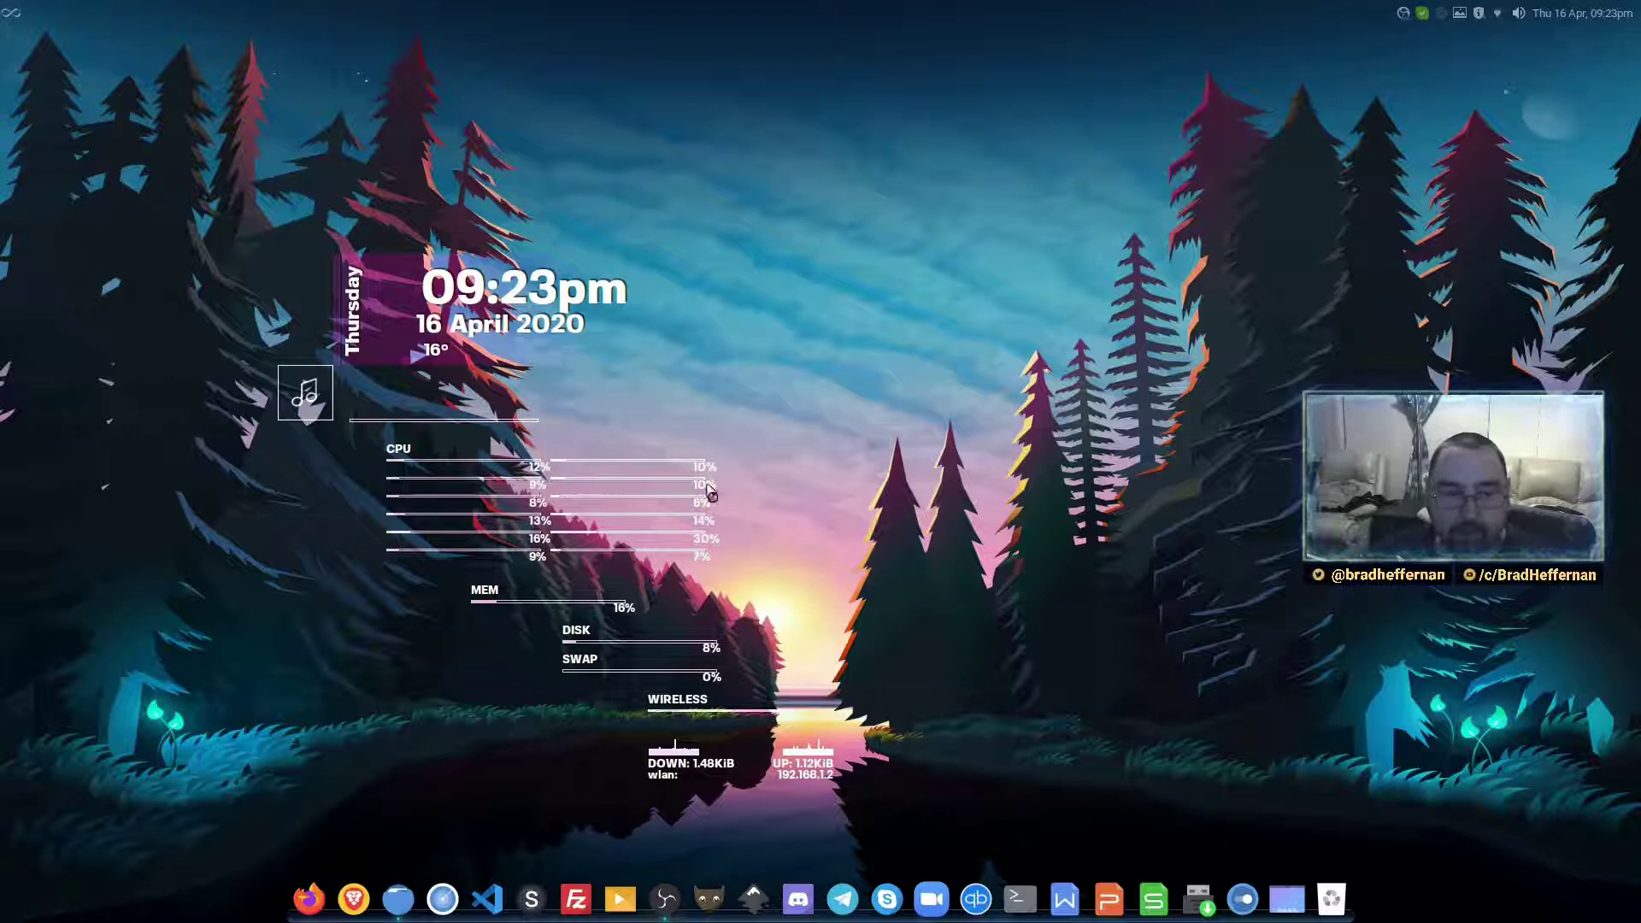
Launch Hefftor Skel GUI from Recently Used and move its window to the right
click(13, 16)
click(71, 112)
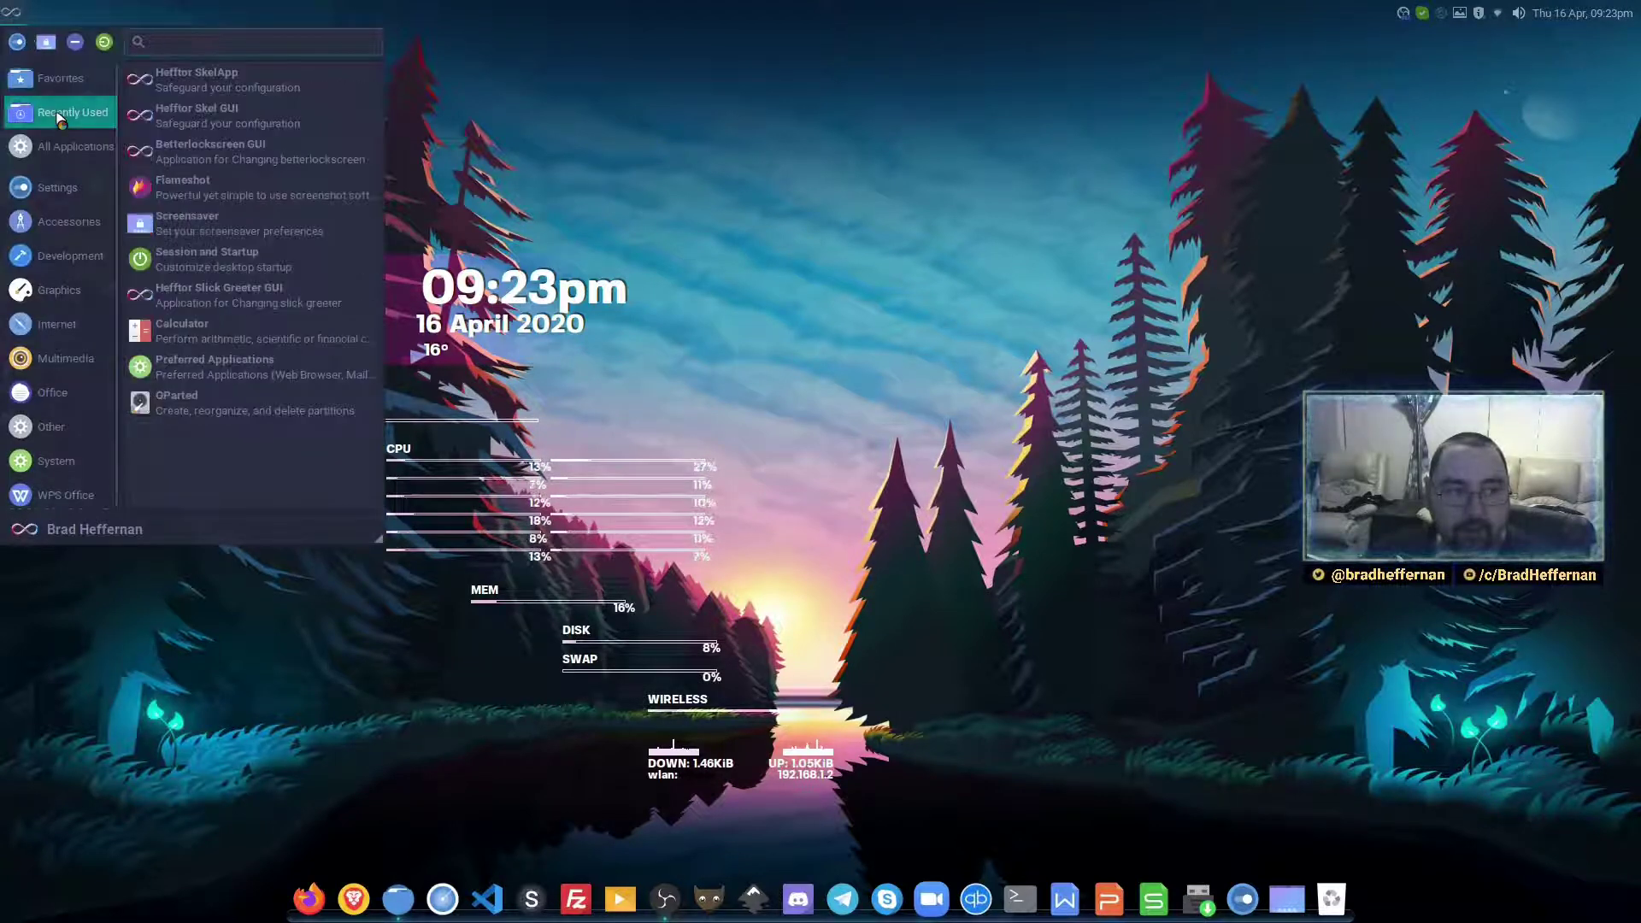
click(225, 124)
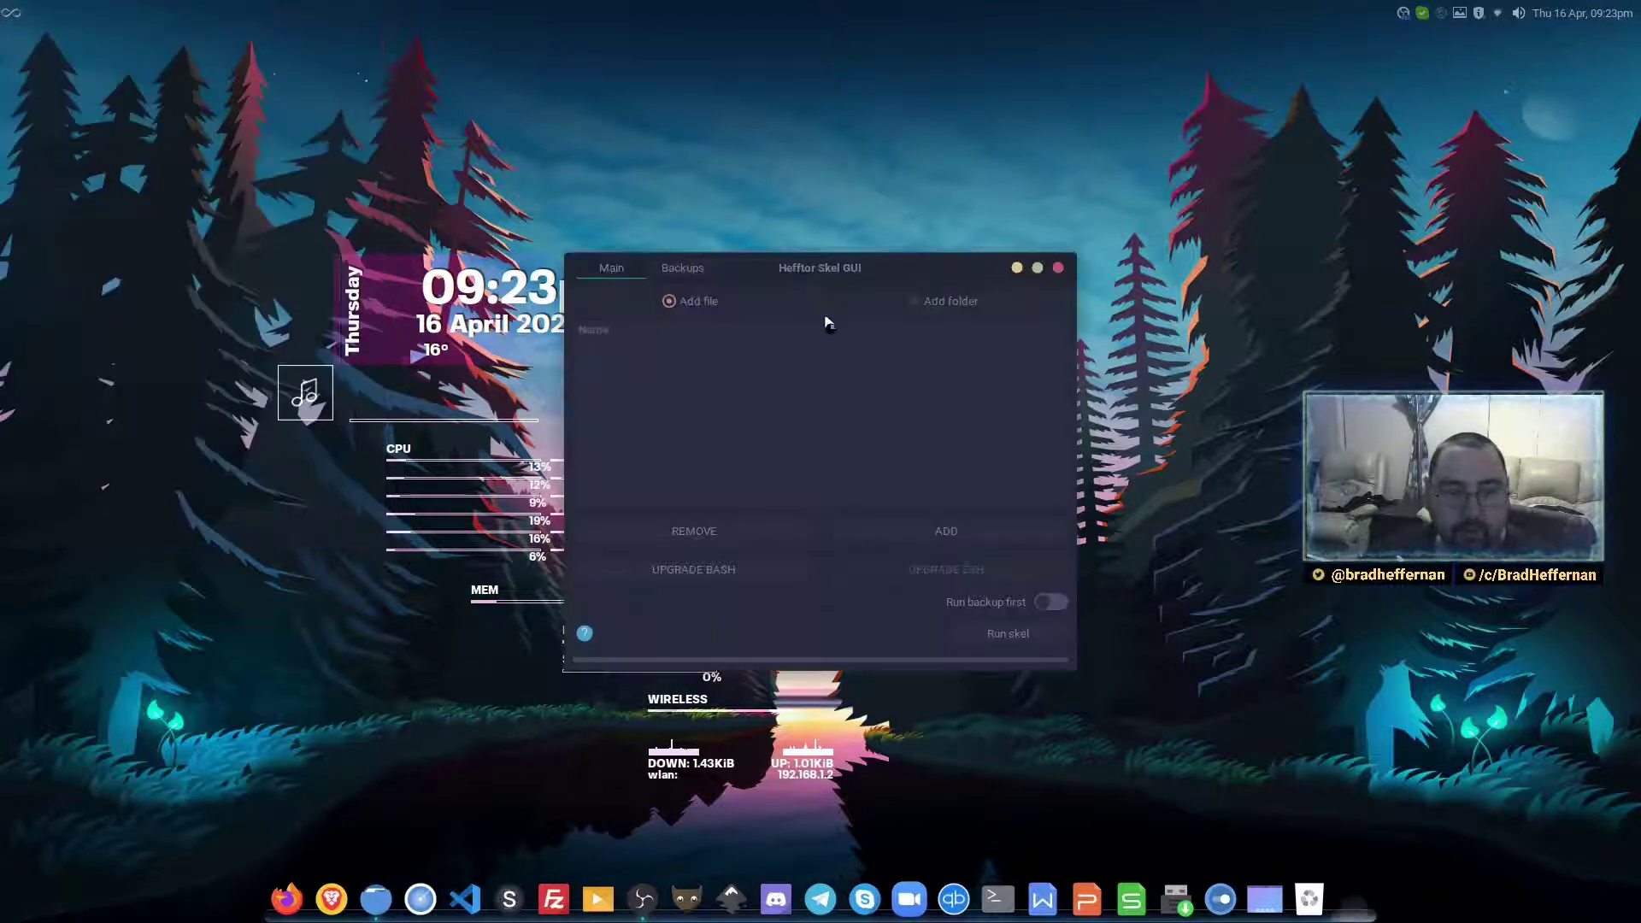
drag(824, 274, 1165, 279)
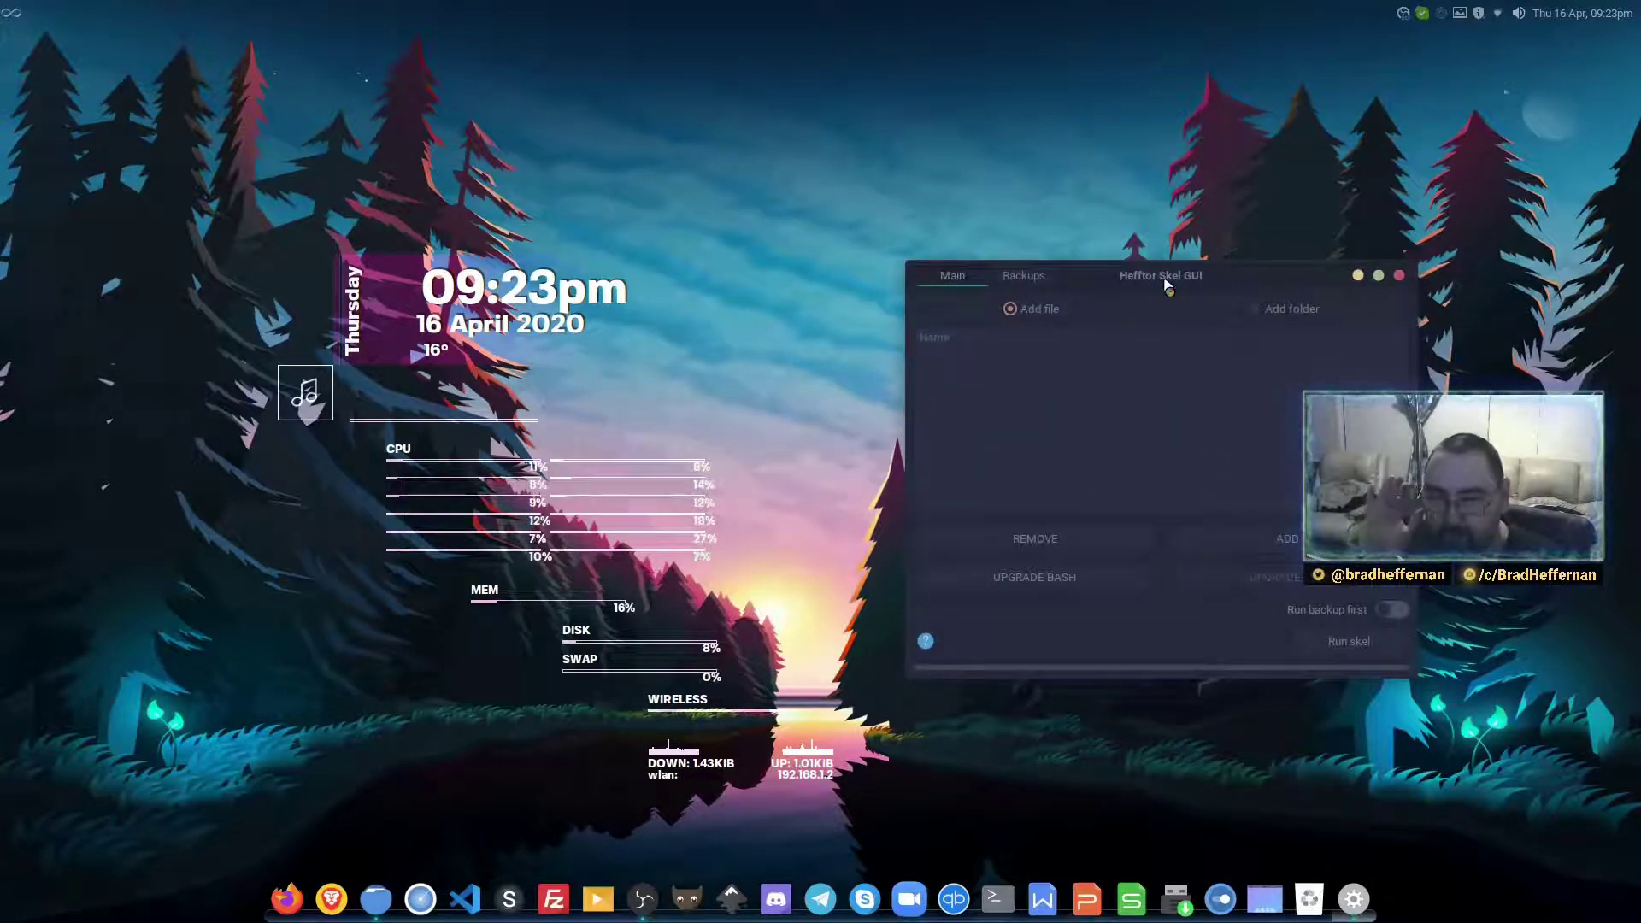
Launch Hefftor SkelApp and move its window to the left
click(11, 11)
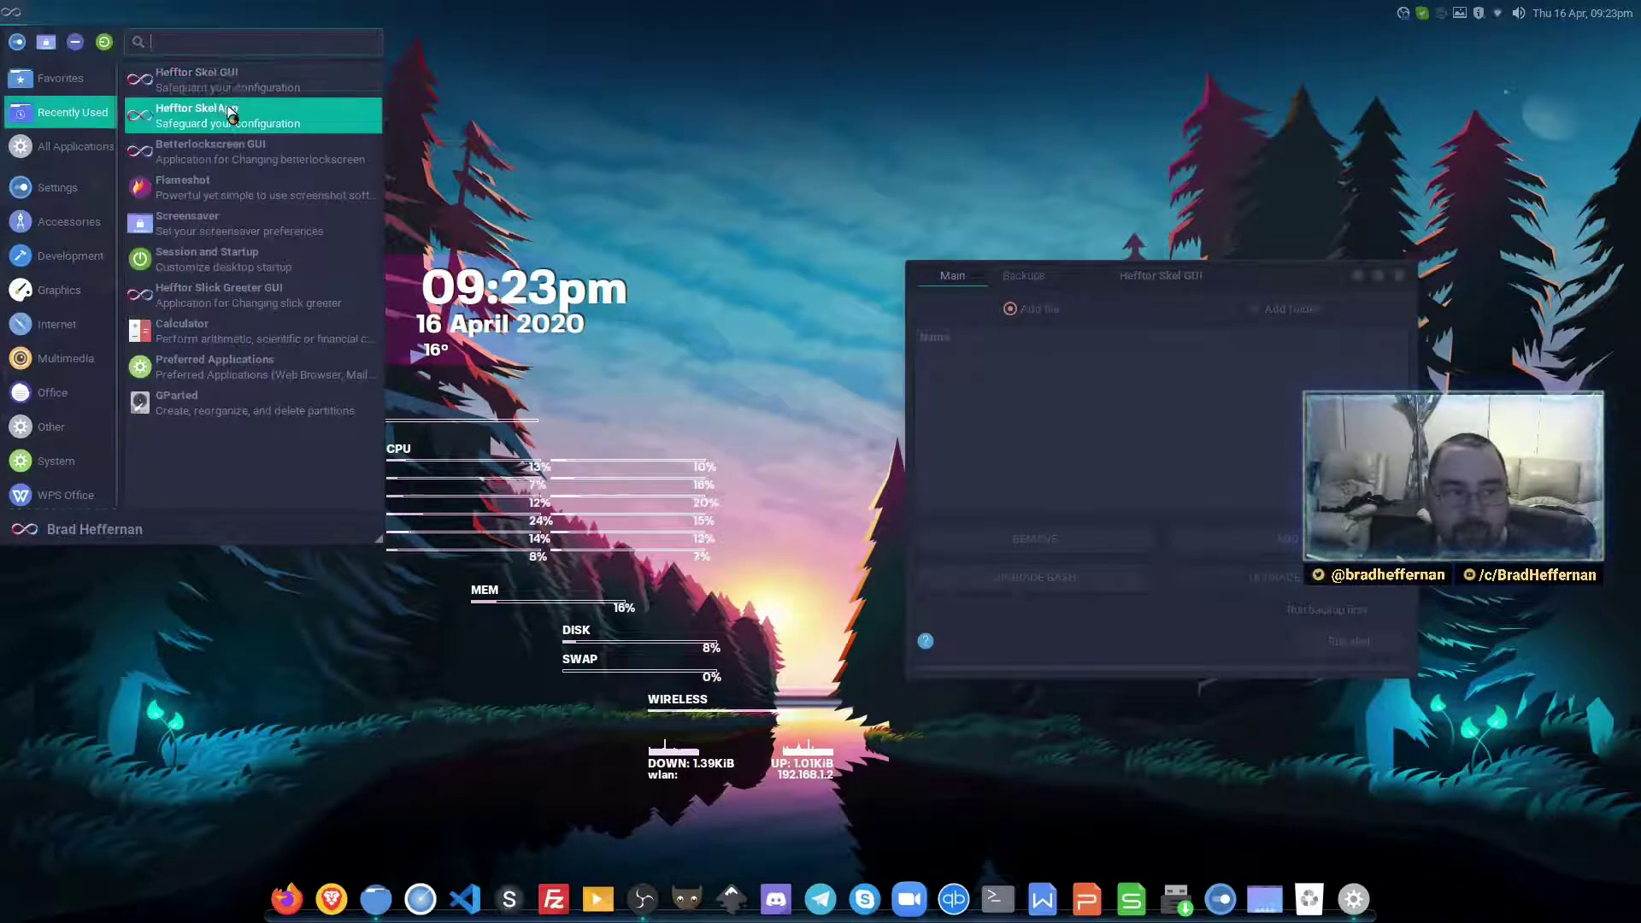
click(197, 115)
drag(786, 229, 643, 224)
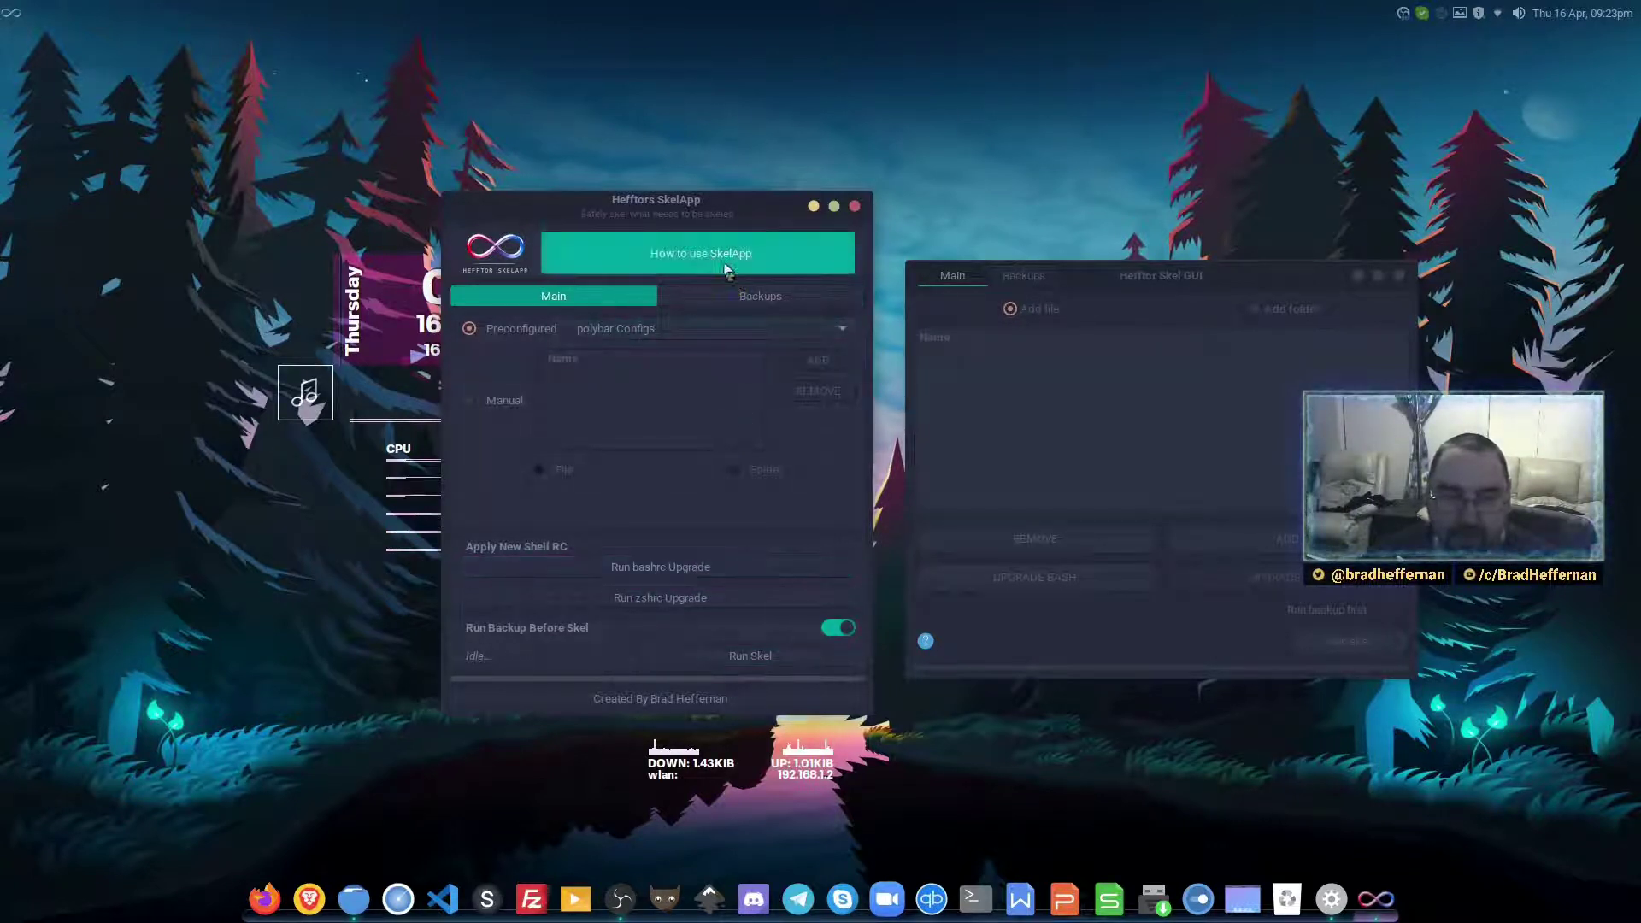
Confirm SkelApp's Backups list is empty, close SkelApp, and shift Skel GUI left
click(759, 296)
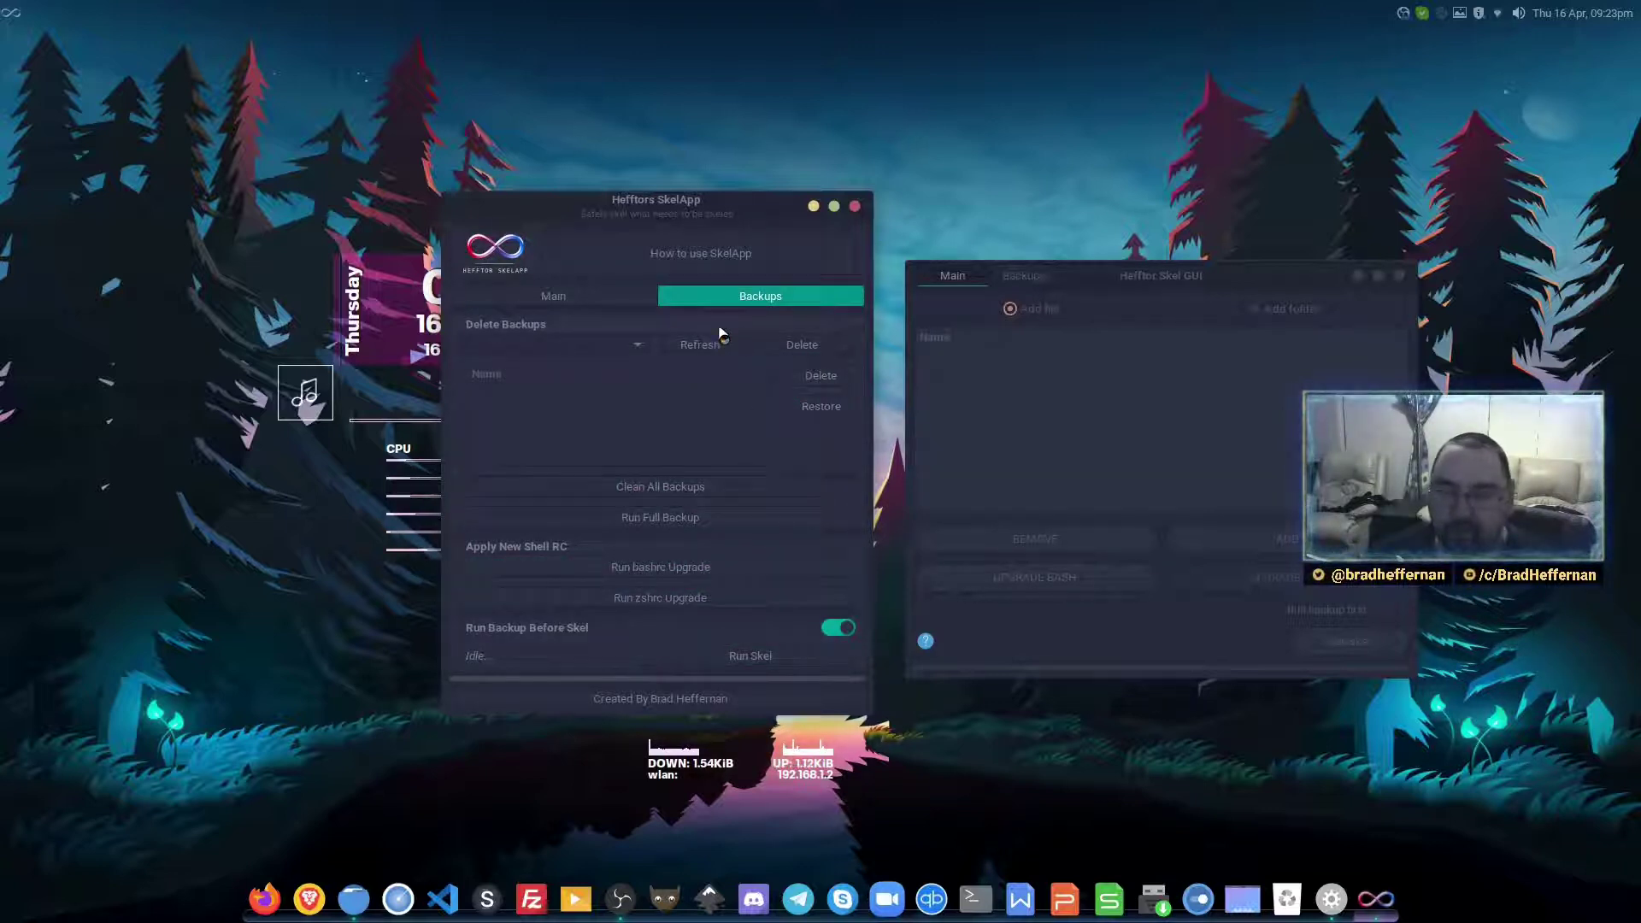
drag(724, 216, 703, 187)
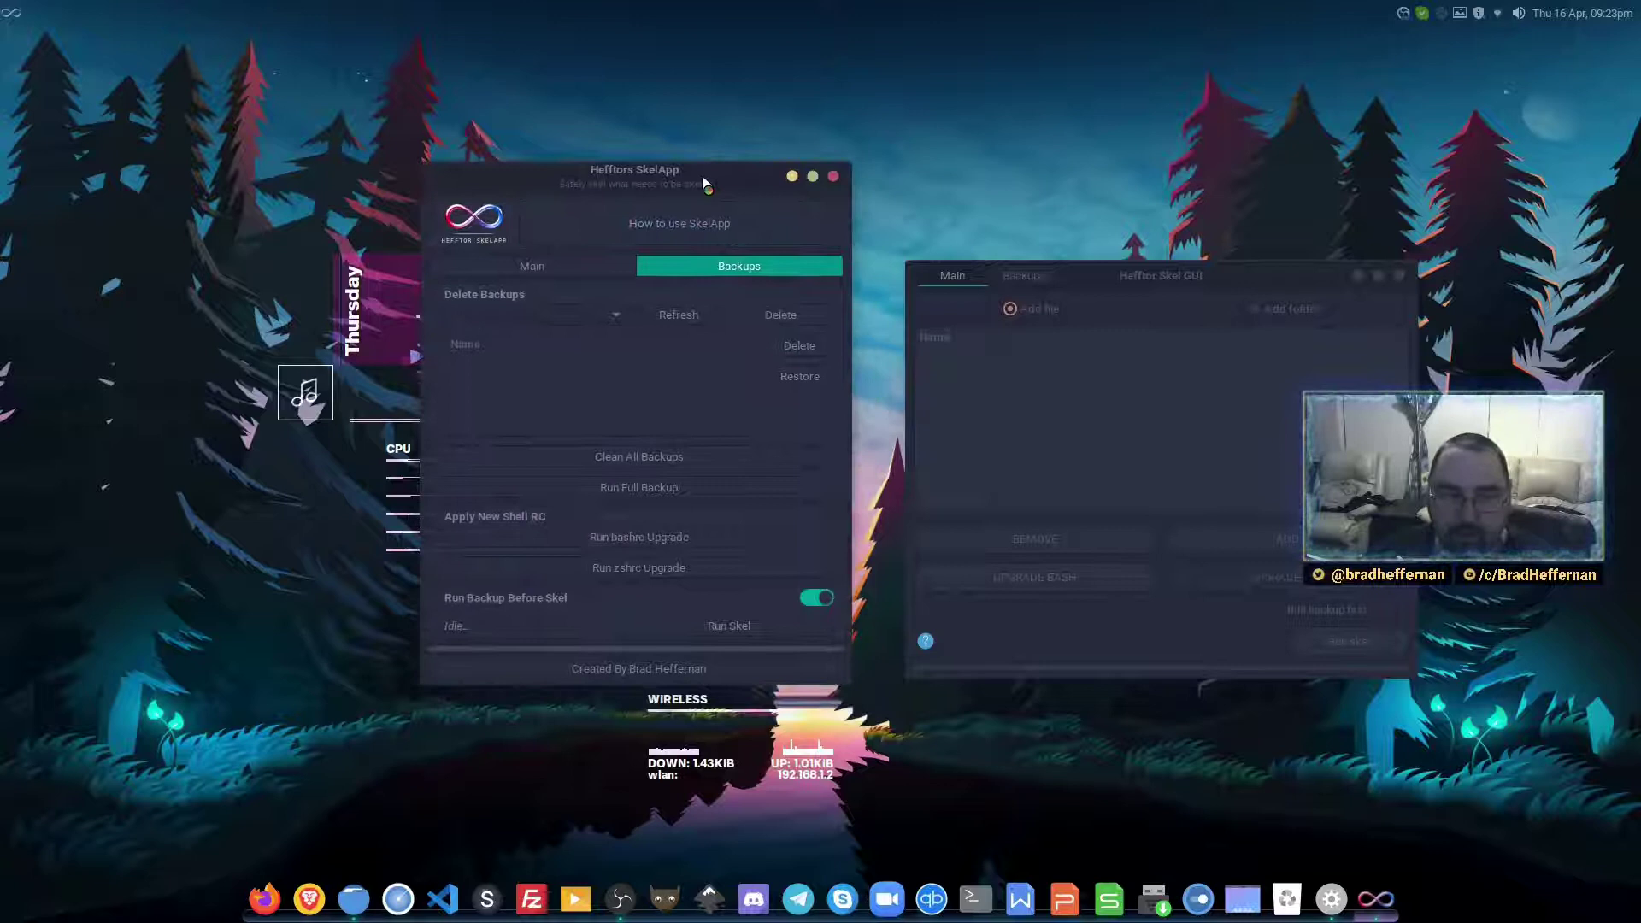
click(832, 177)
mouse_move(1107, 275)
mouse_down()
mouse_move(868, 281)
mouse_move(971, 284)
mouse_move(950, 288)
mouse_up()
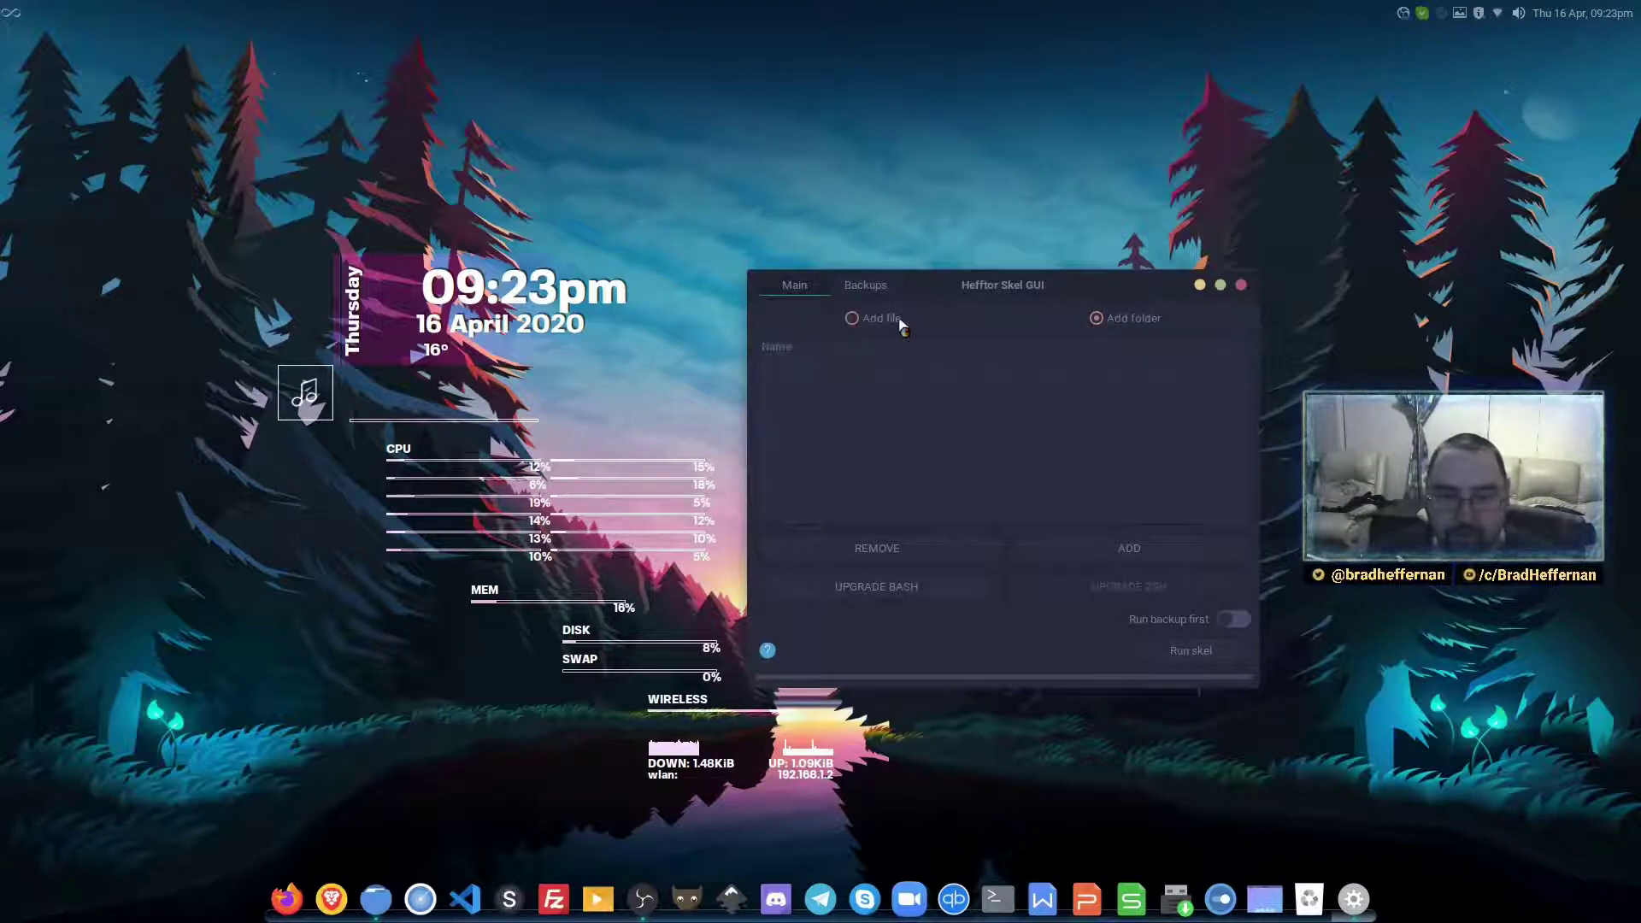
Toggle between the Add folder and Add file radio buttons, leaving Add file selected
click(902, 327)
click(1142, 321)
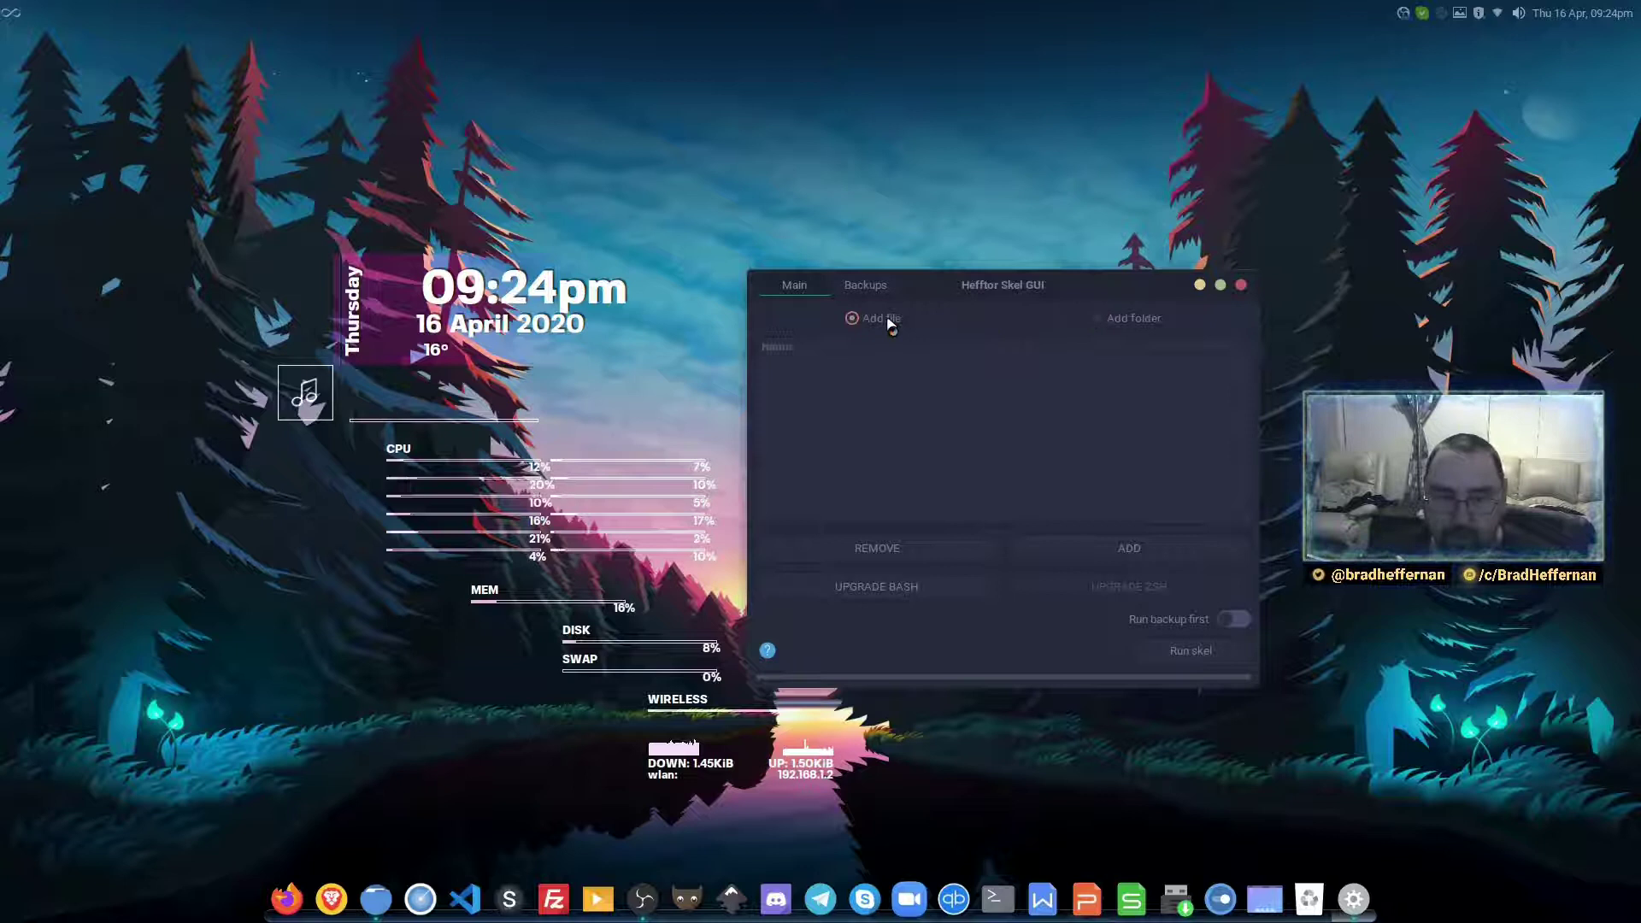
click(1145, 325)
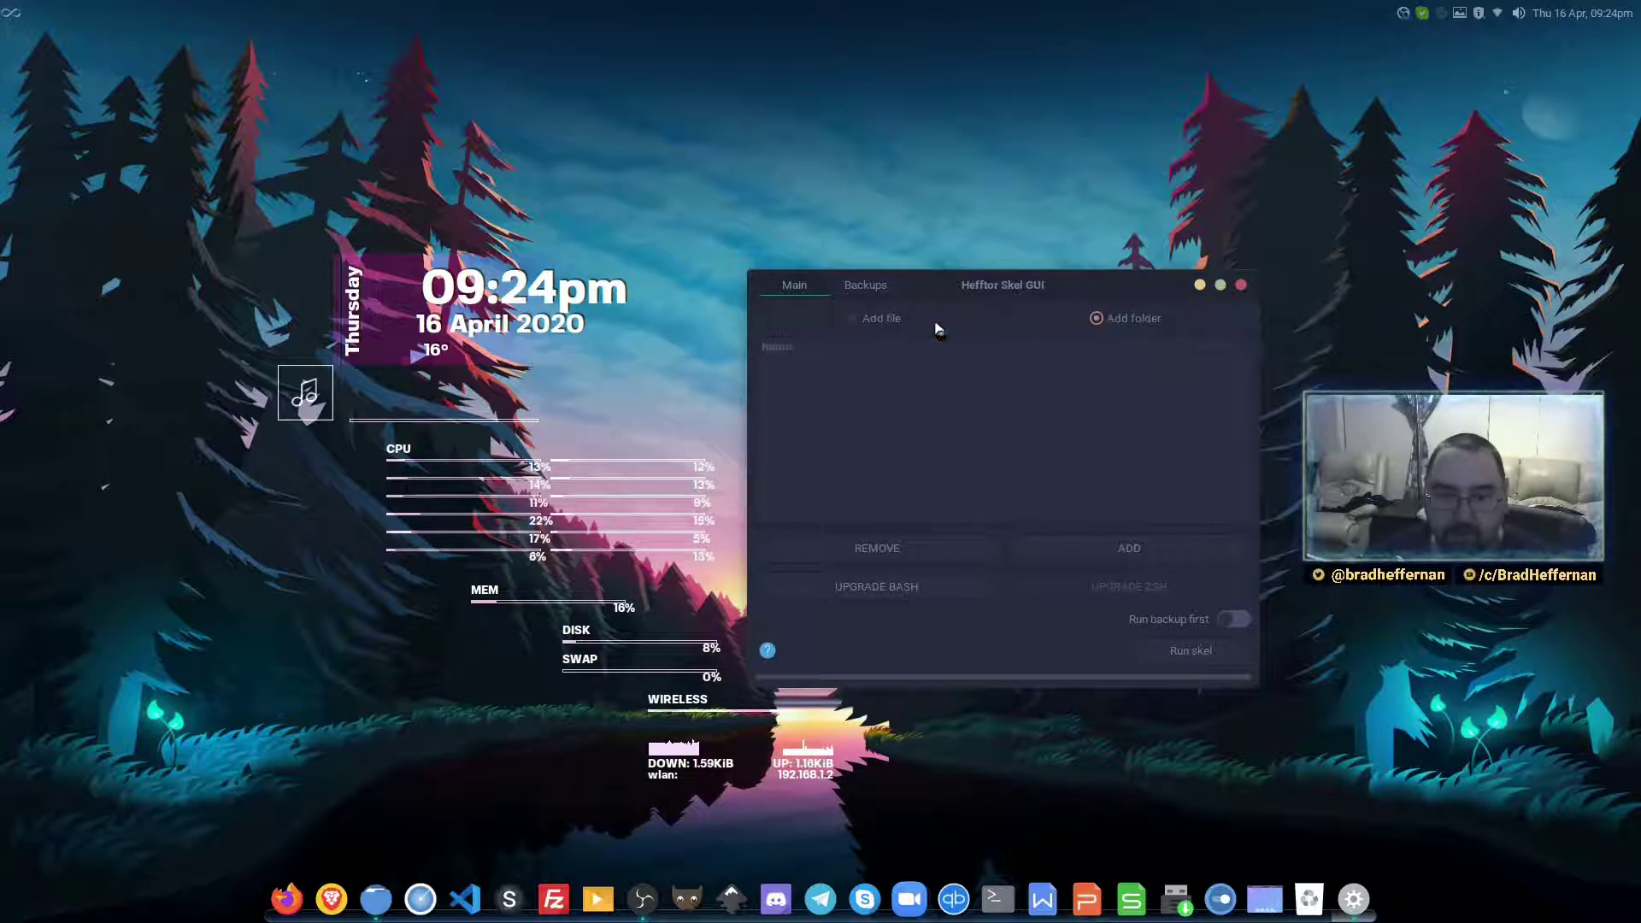
click(898, 328)
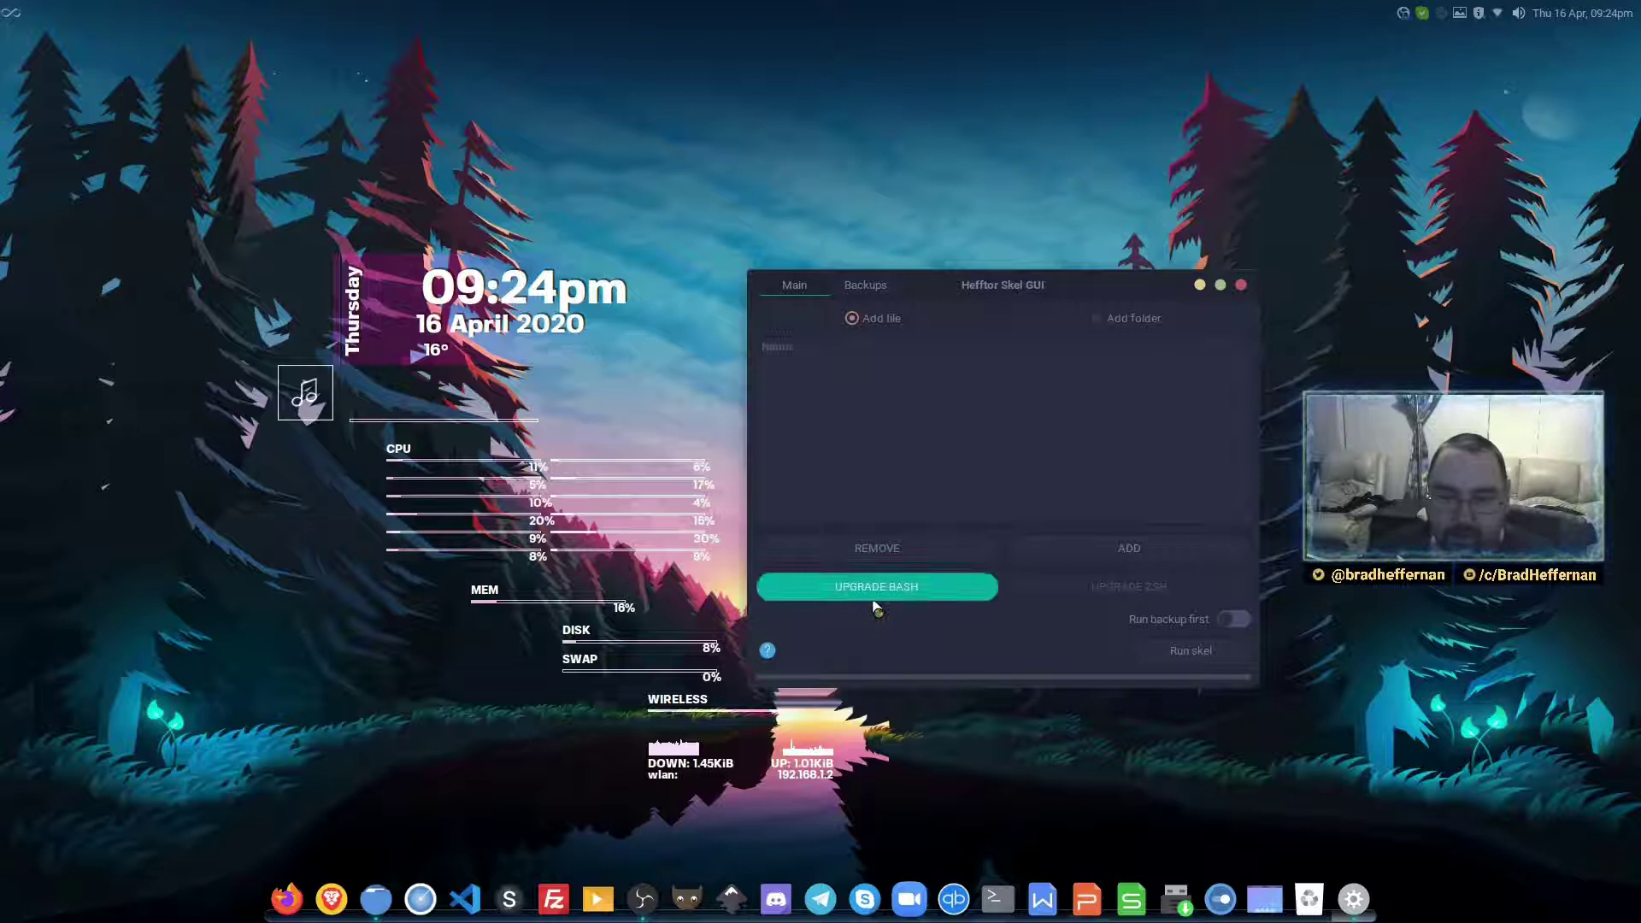
Run UPGRADE BASH twice, ending on the Backups page listing 2020-04-16 backups
click(880, 597)
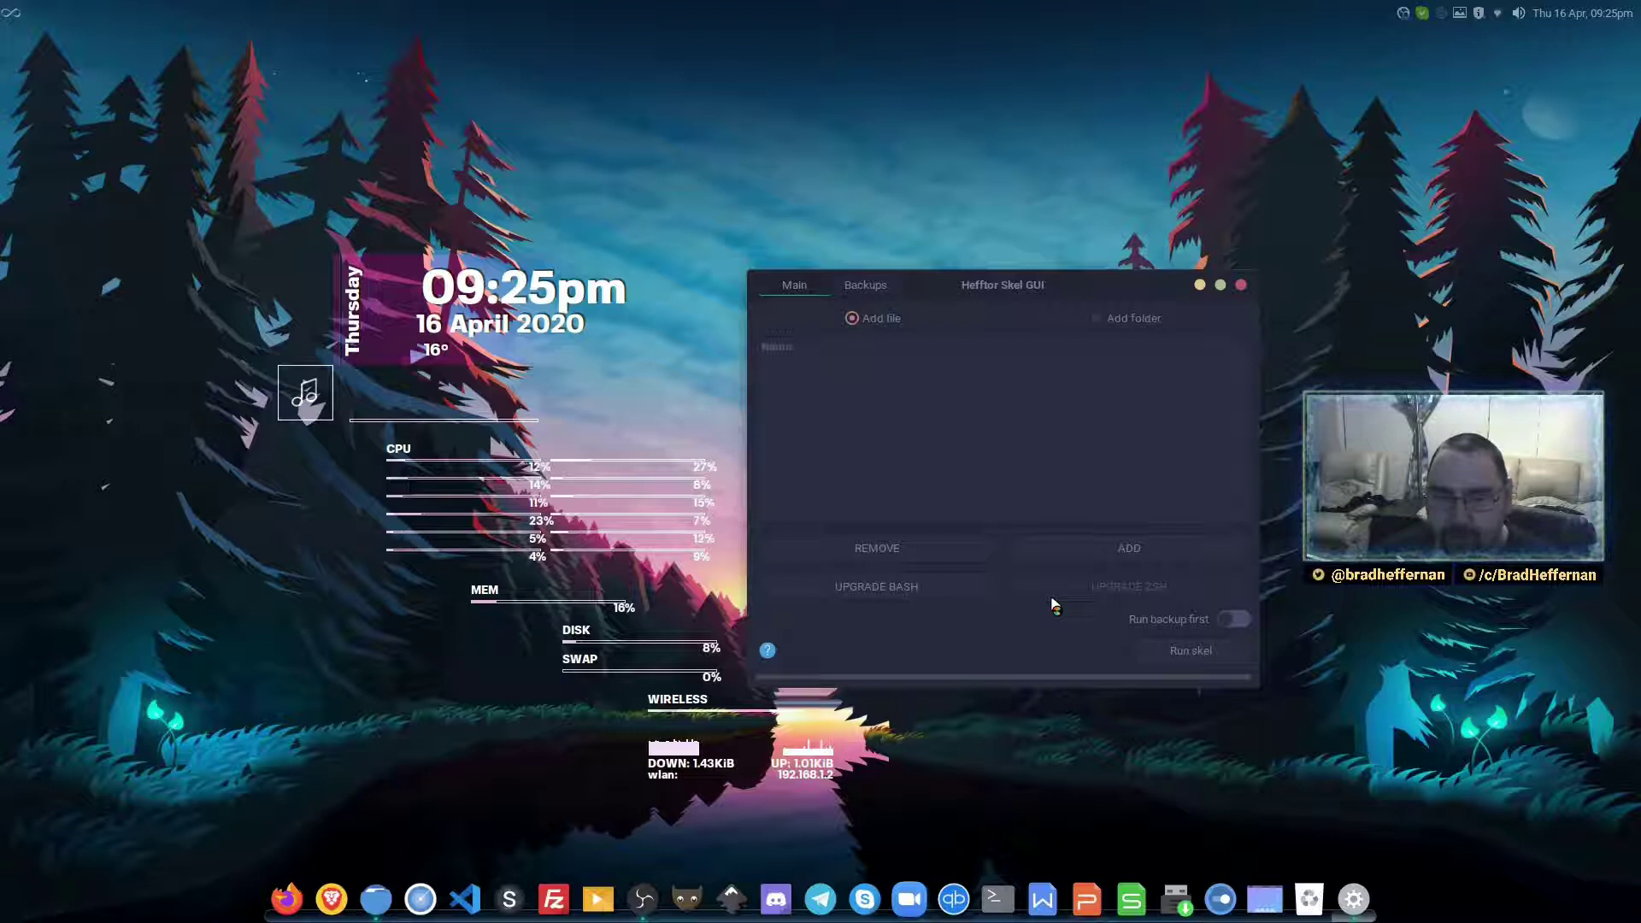
click(863, 599)
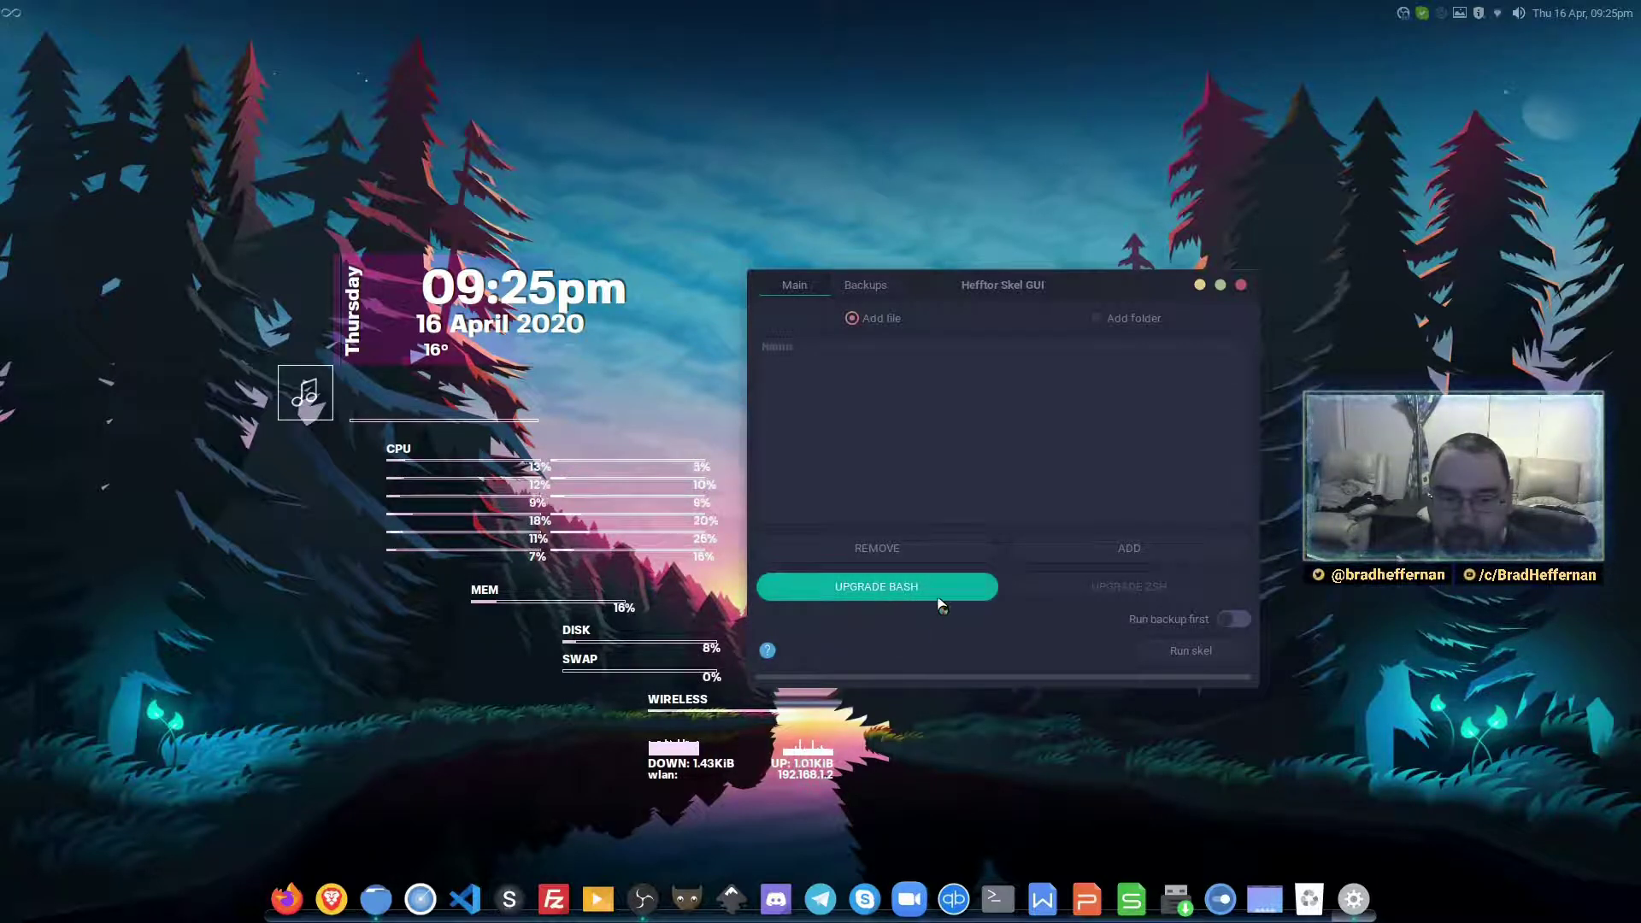
Check the Backups list, then return to Main and queue /etc/skel/.conkyrc
click(863, 288)
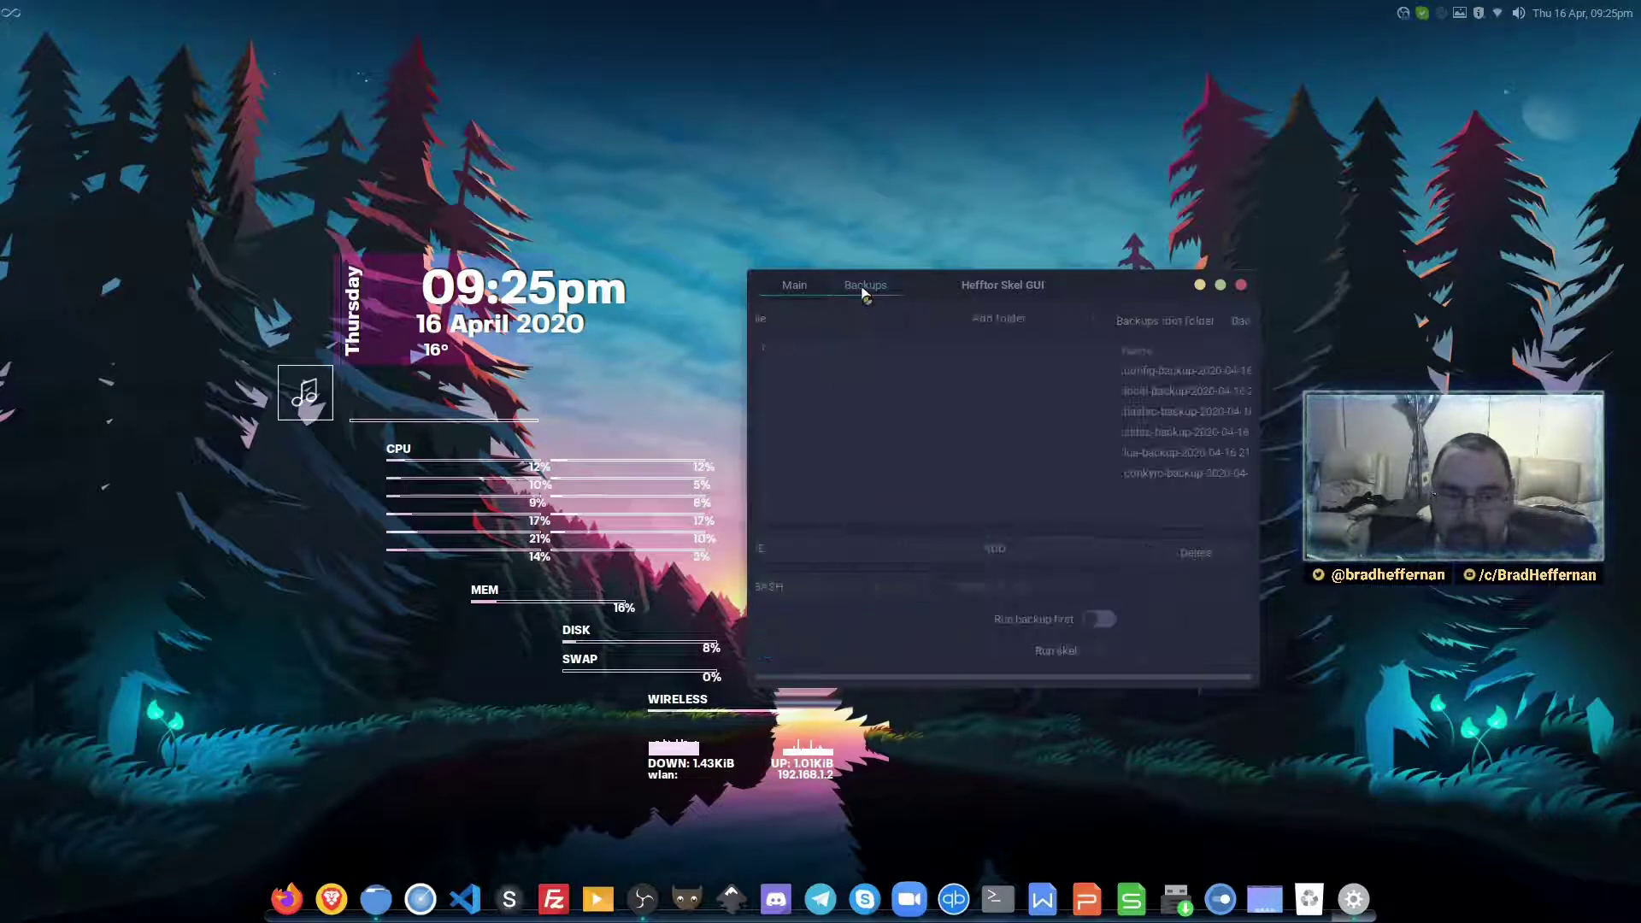
click(796, 285)
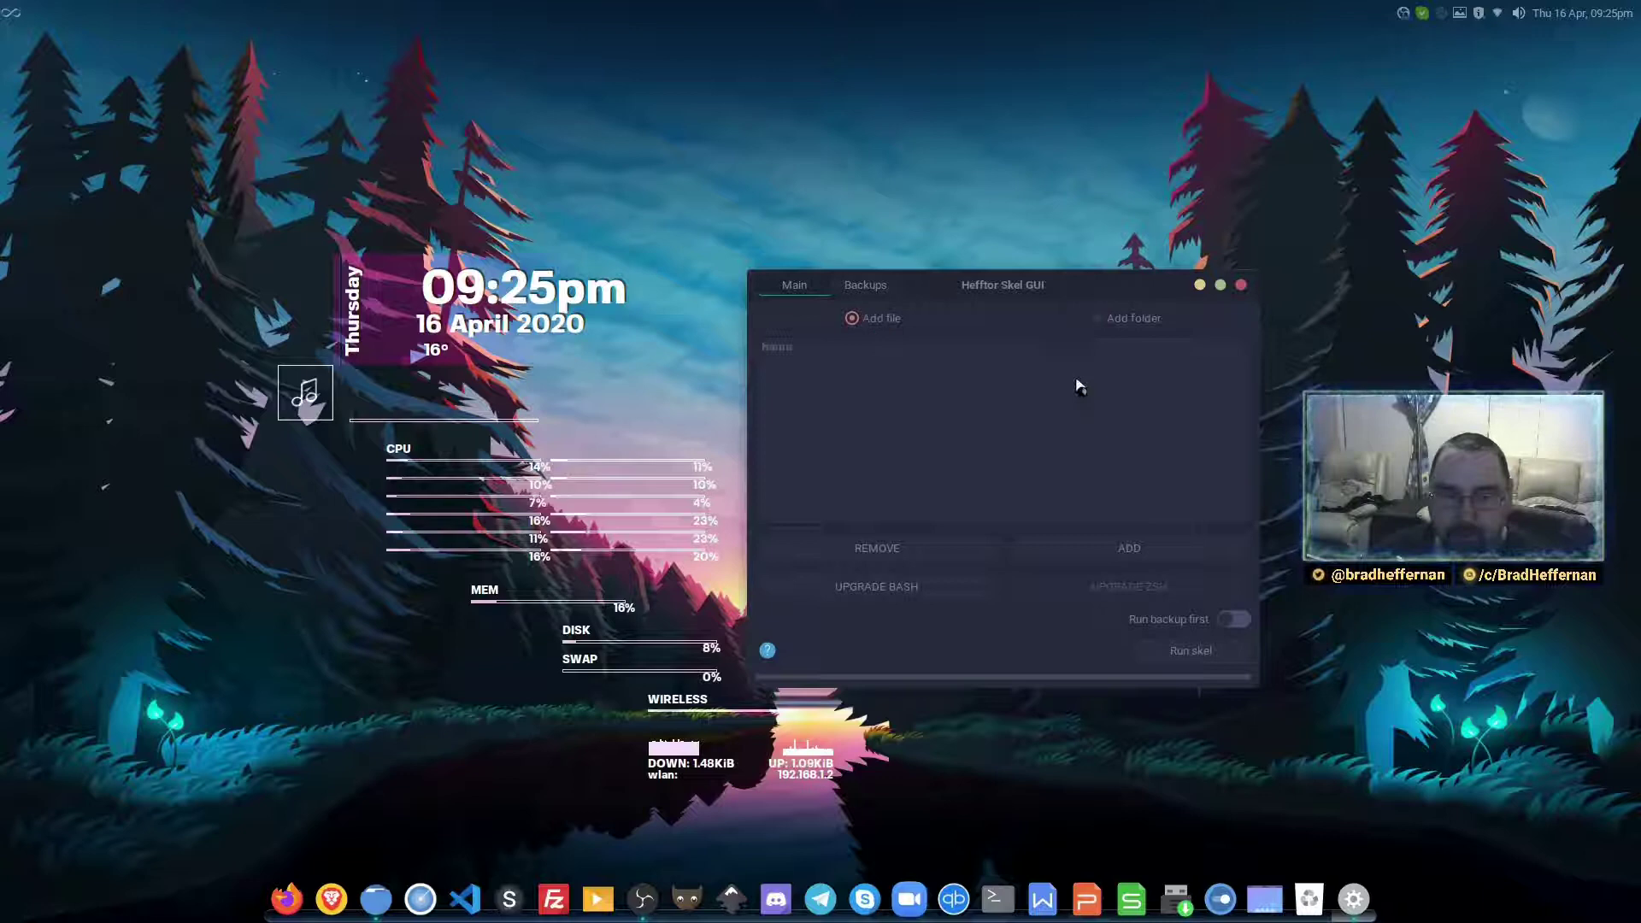
click(1128, 548)
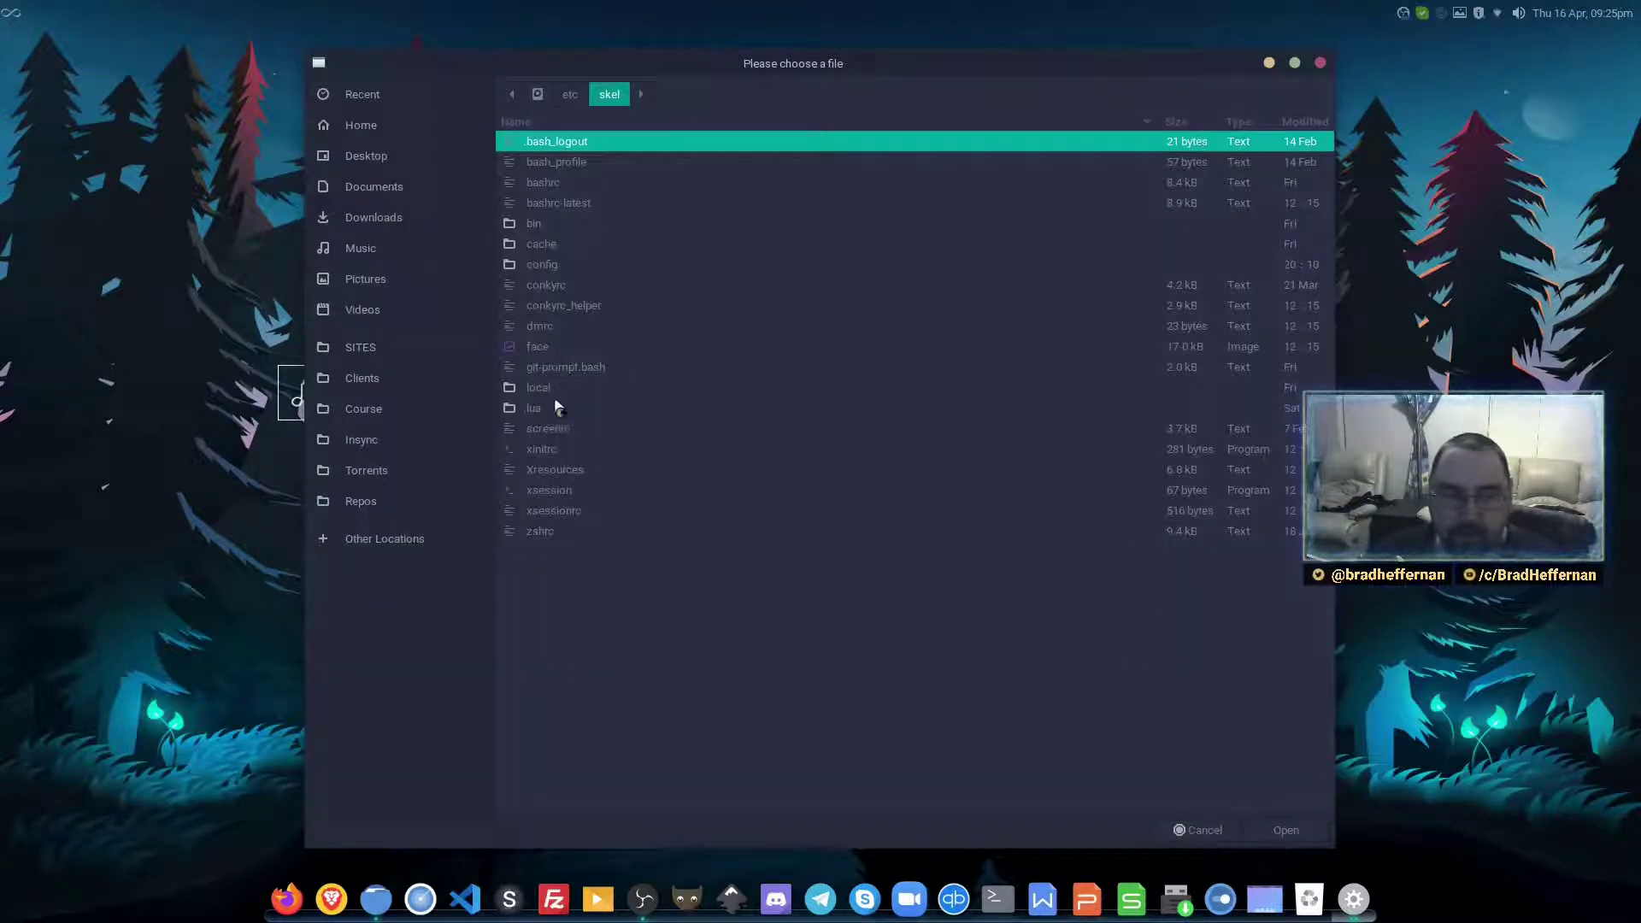
click(551, 289)
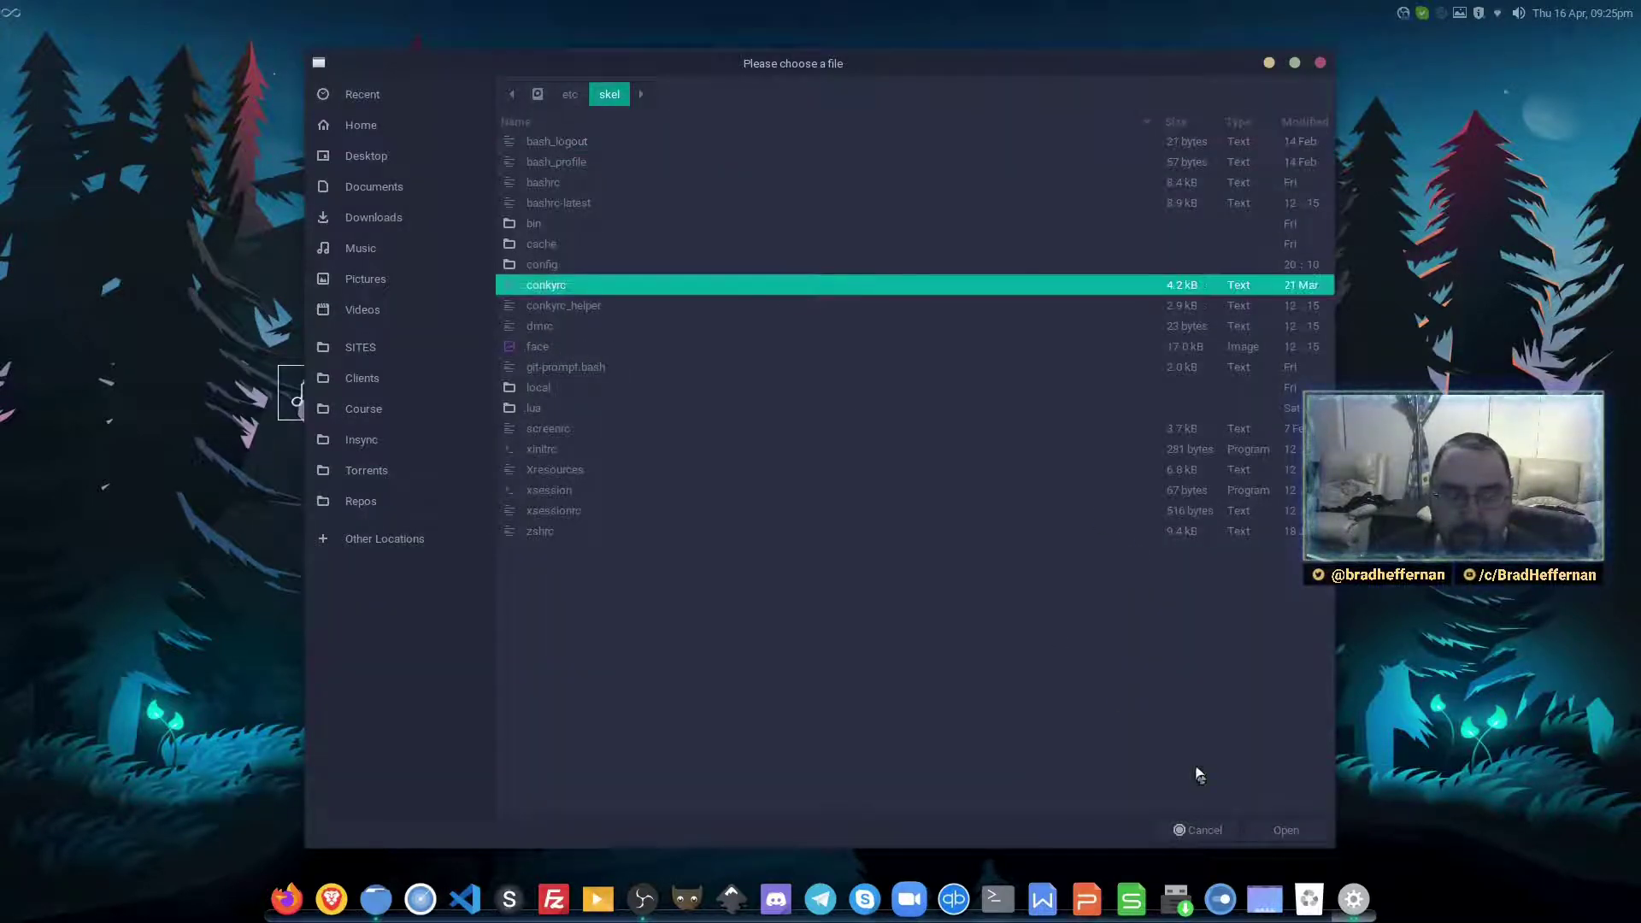
click(1289, 833)
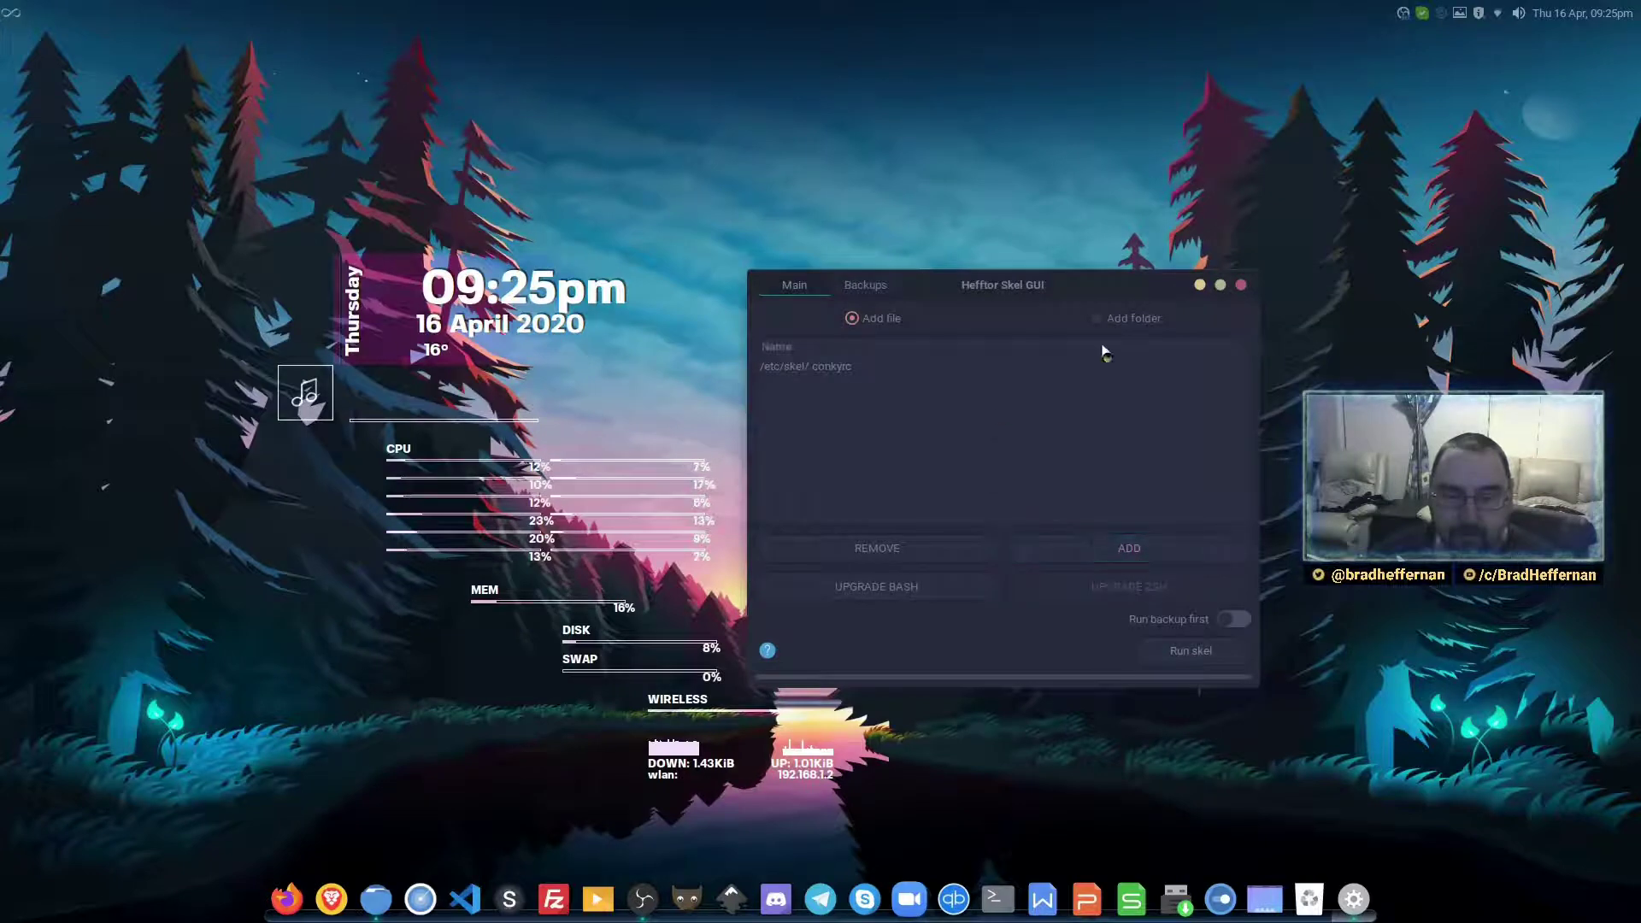
Queue the /etc/skel .lua folder in Add folder mode
click(1145, 549)
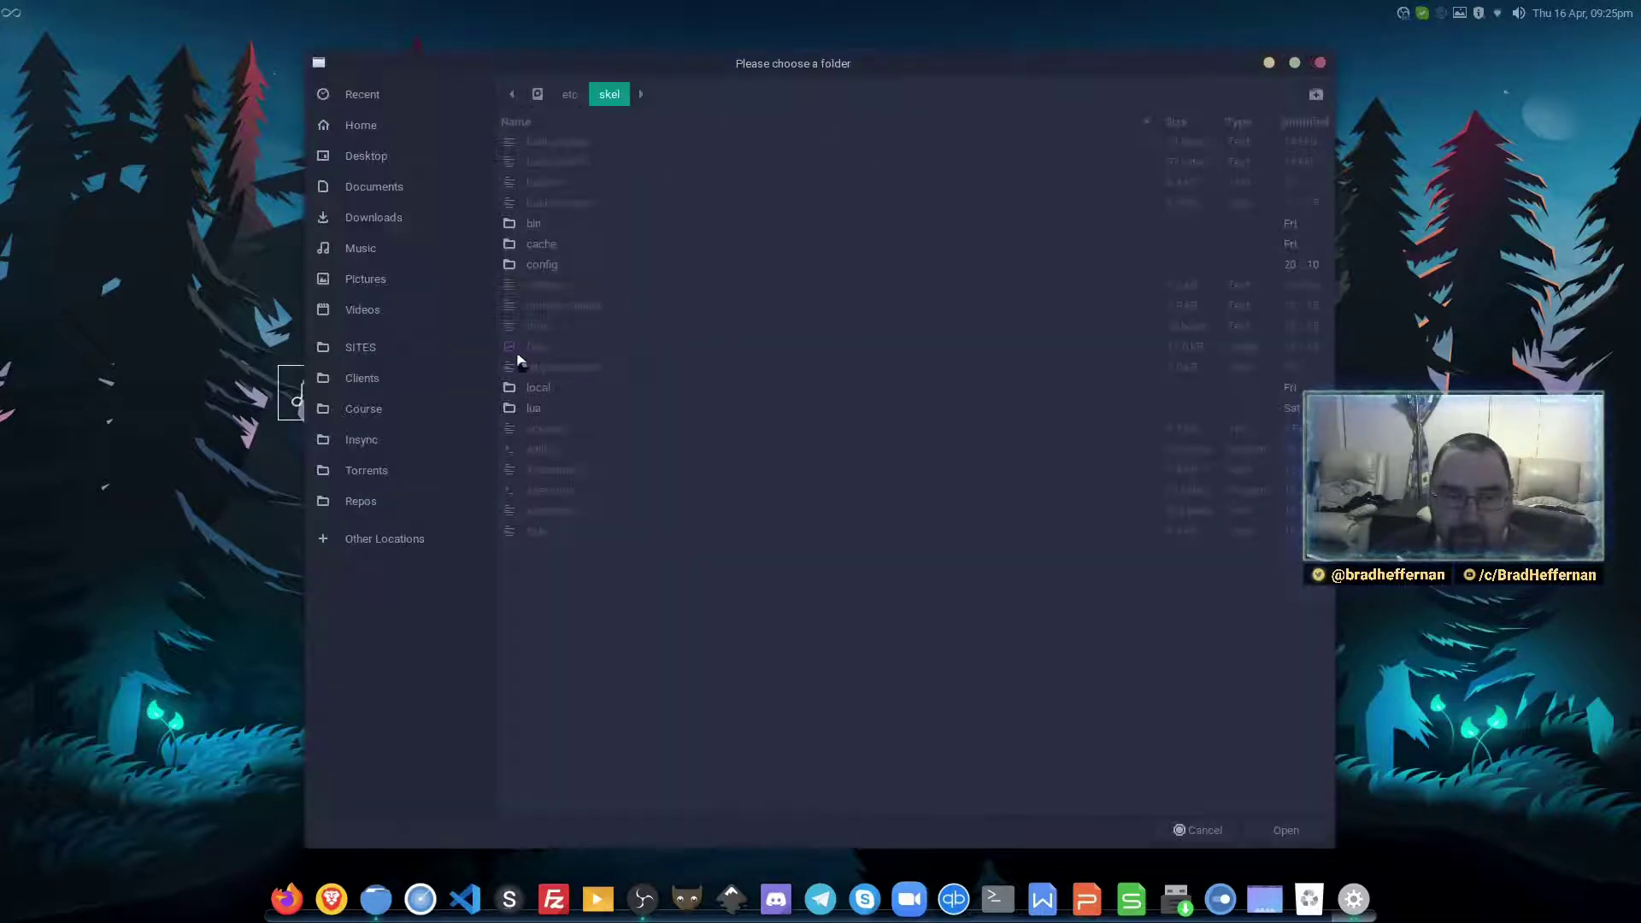
click(537, 409)
click(1286, 831)
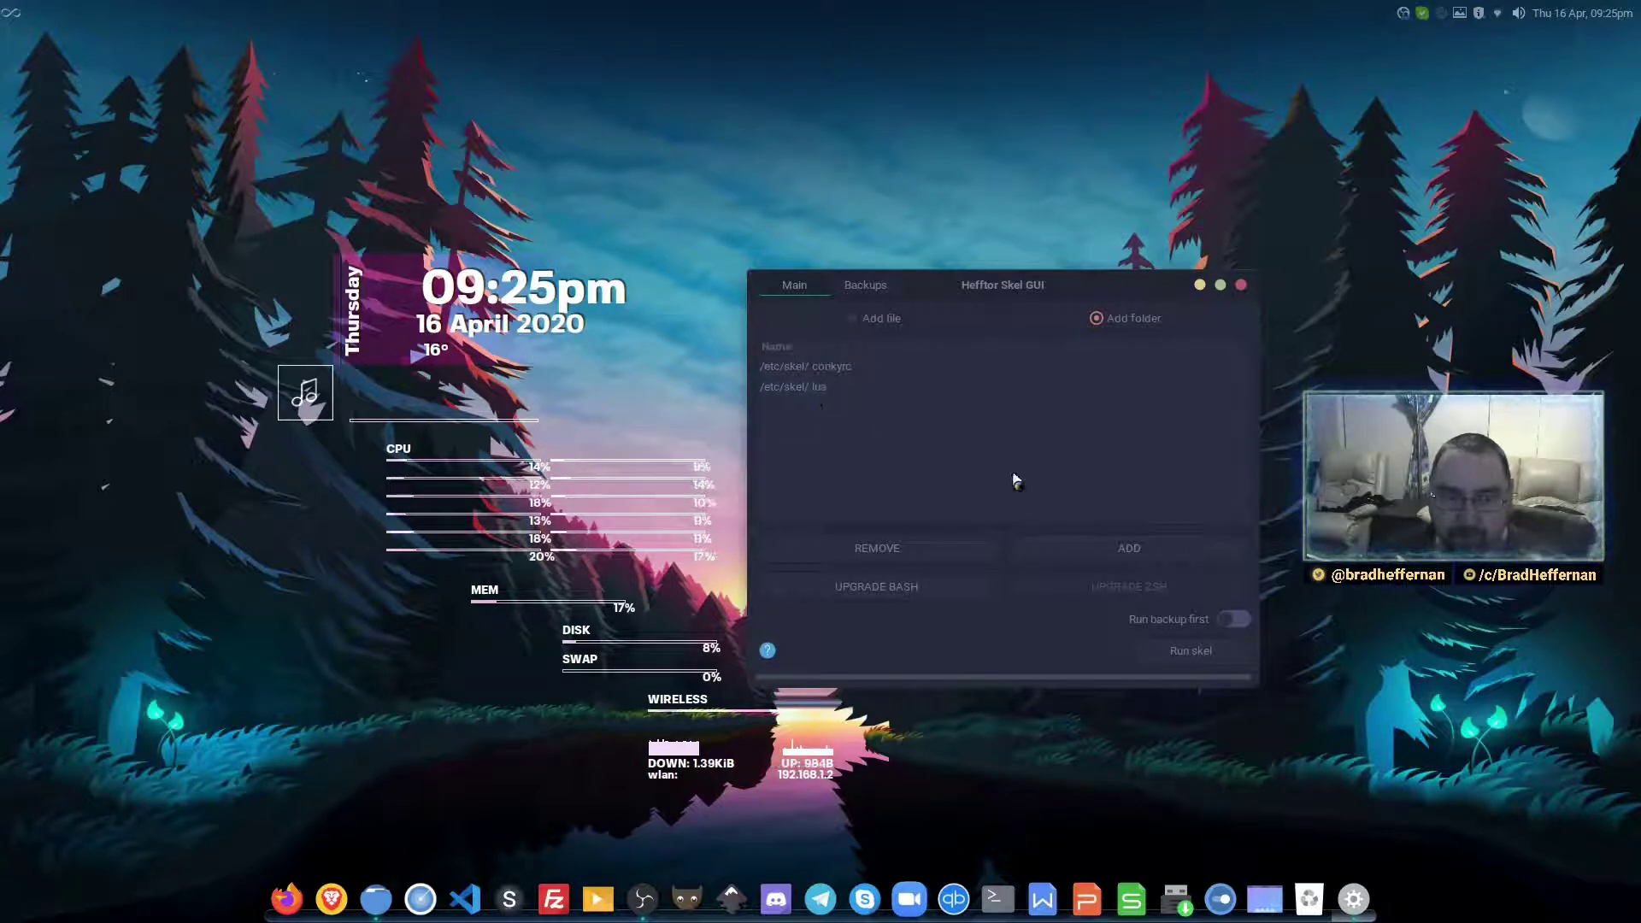
click(815, 387)
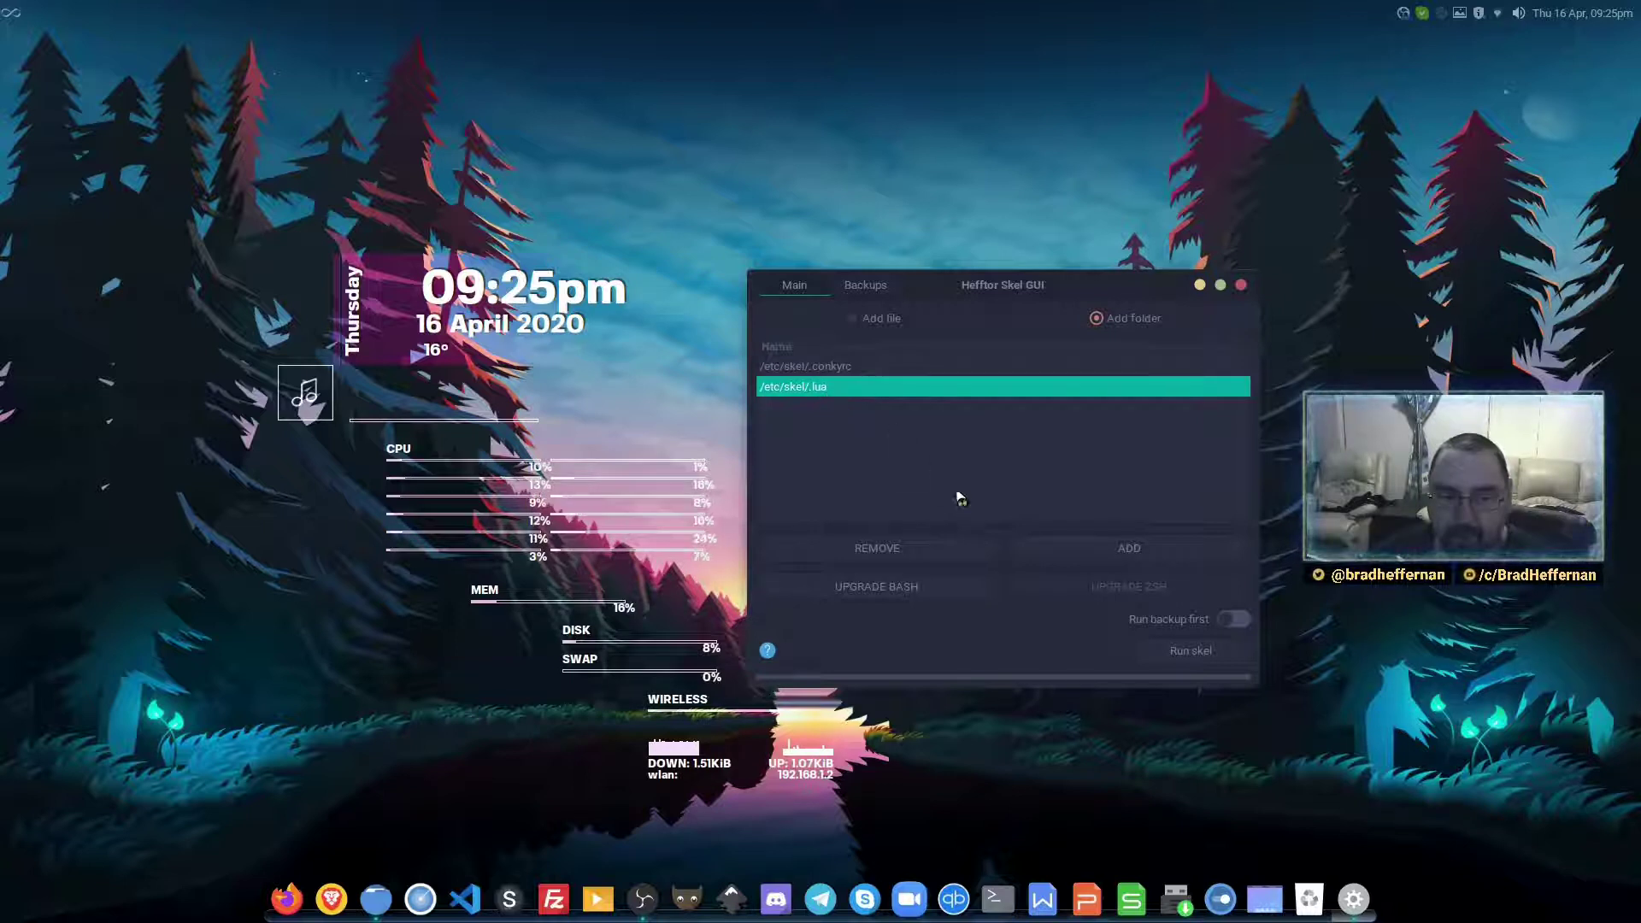
click(921, 551)
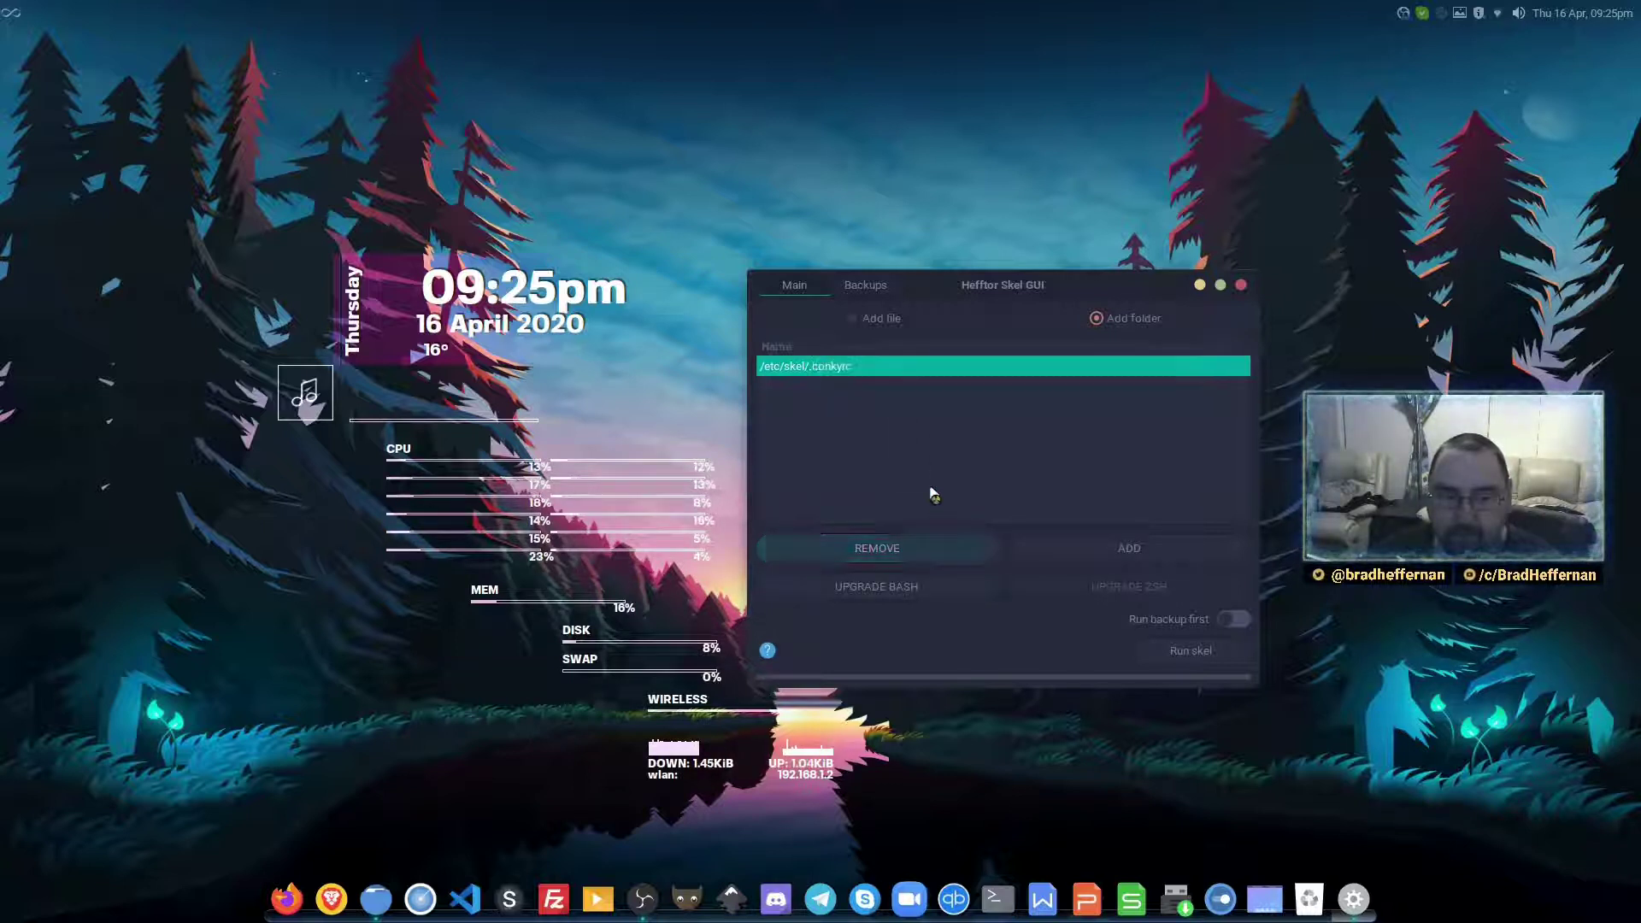
click(1092, 560)
click(545, 406)
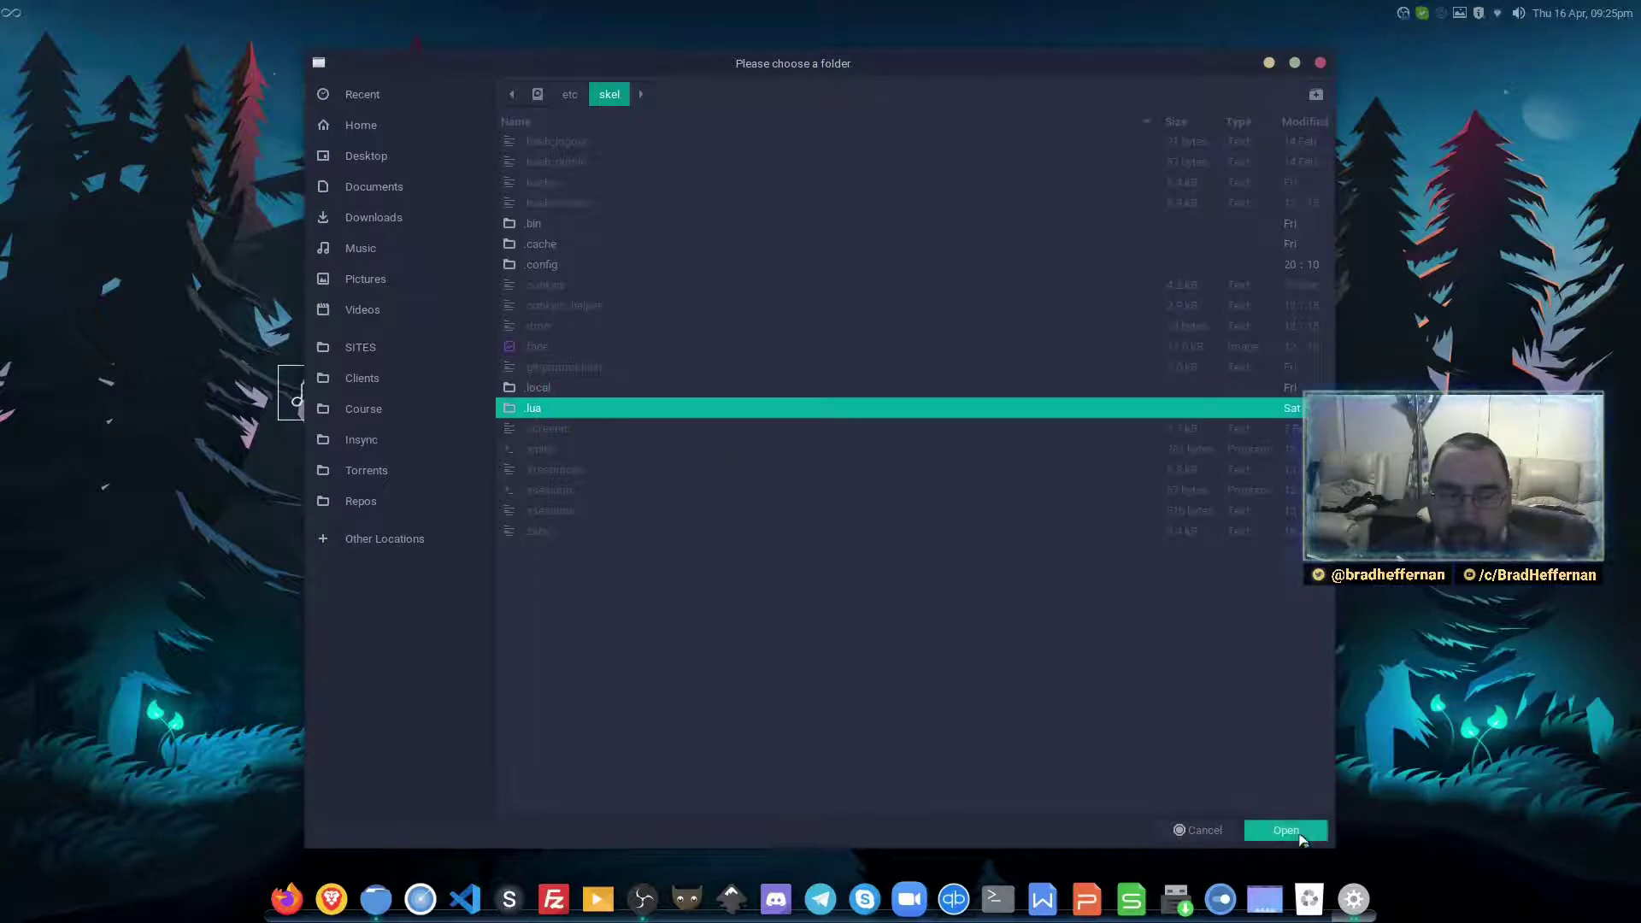
click(1285, 830)
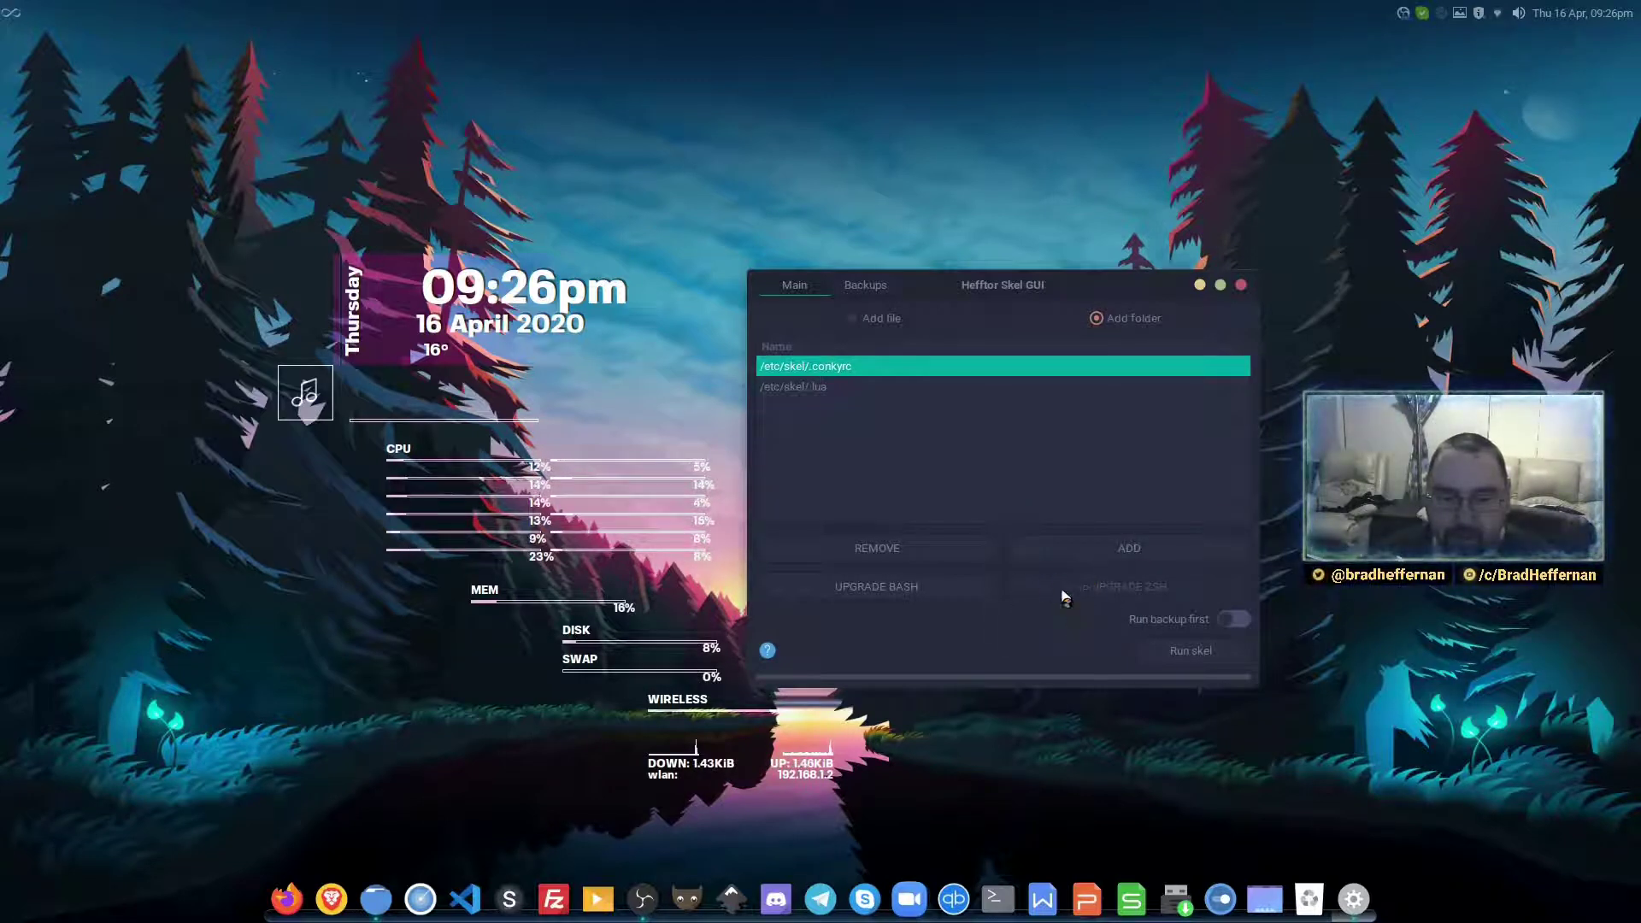
Enable Run backup first and run skel, emptying the queue with status Done
click(1228, 621)
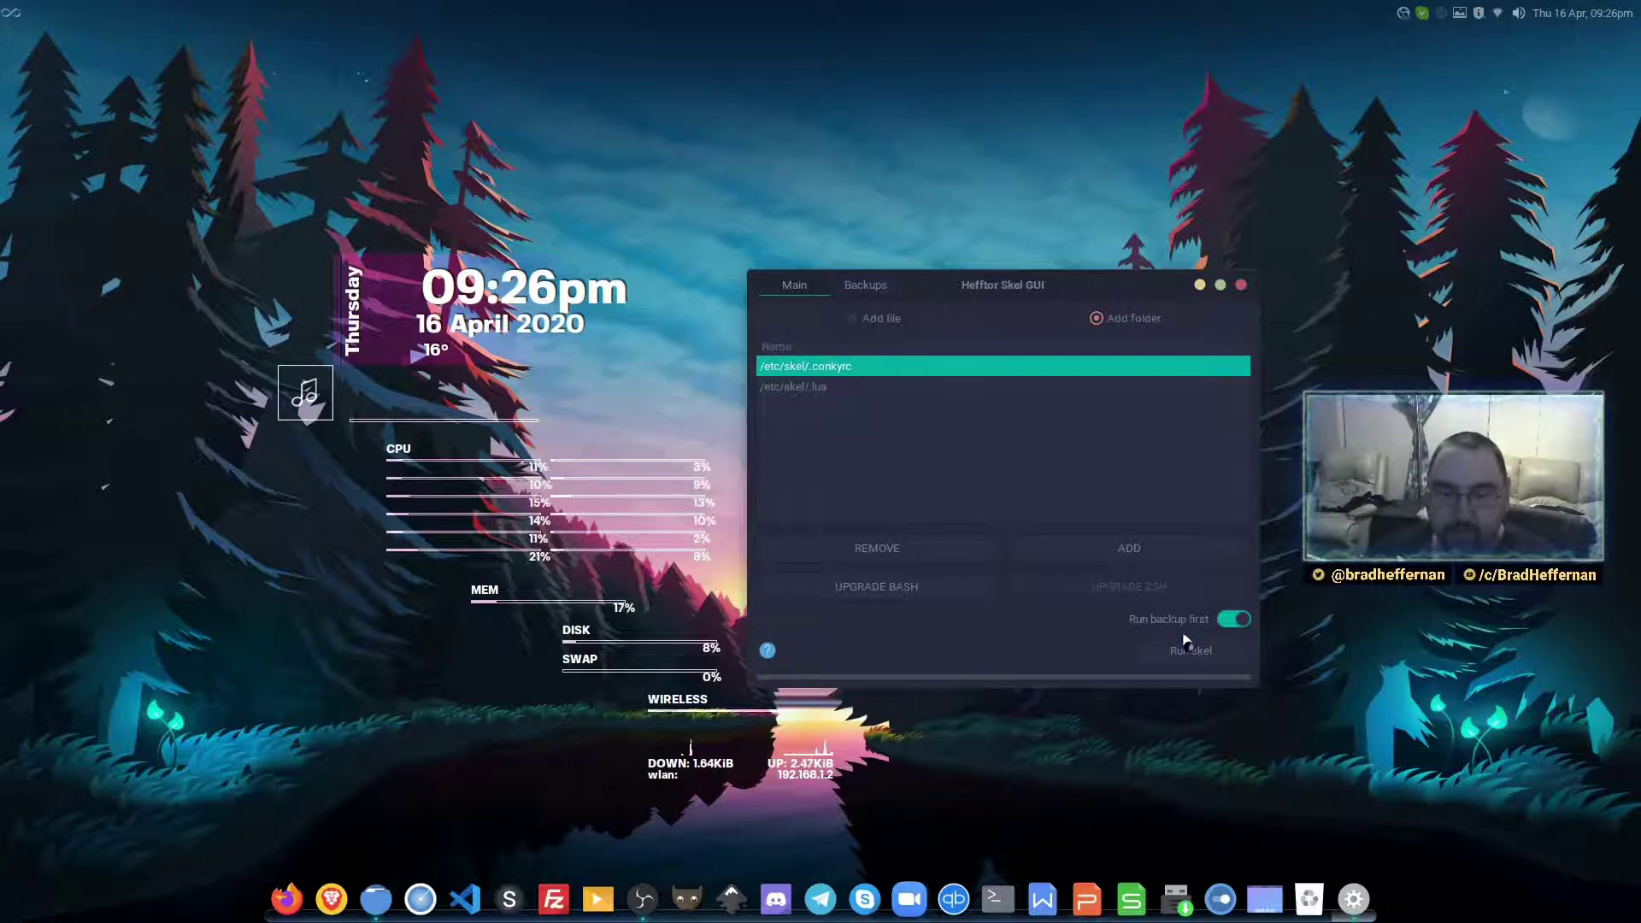
click(1190, 651)
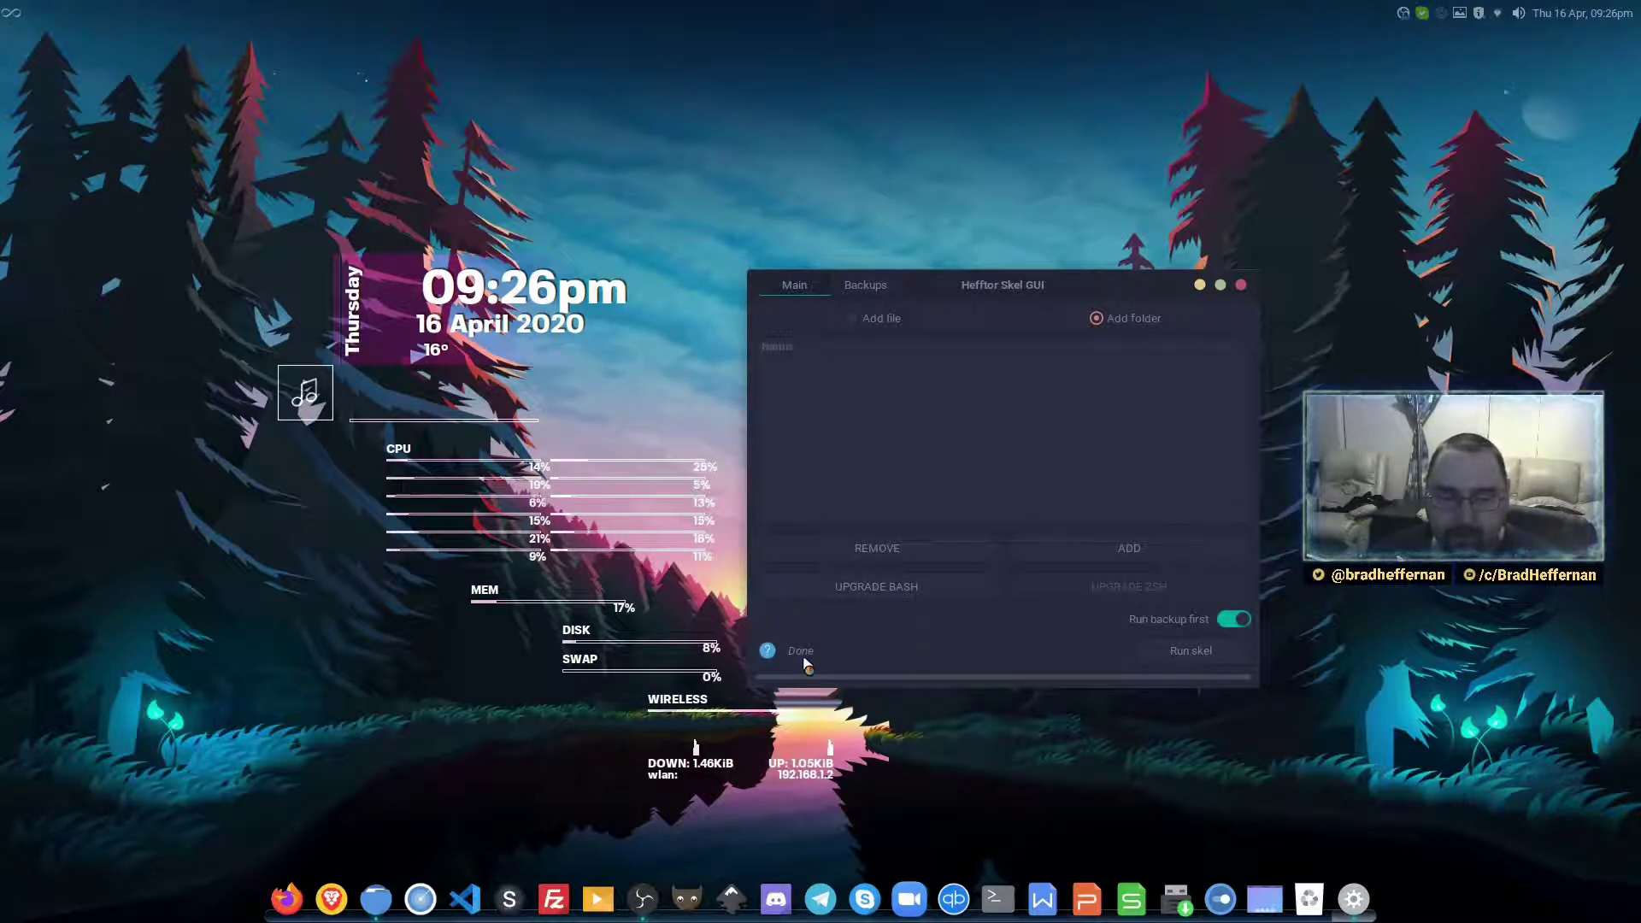
Show the Backups list and refresh it to reveal the 21:26:22 entries
click(856, 284)
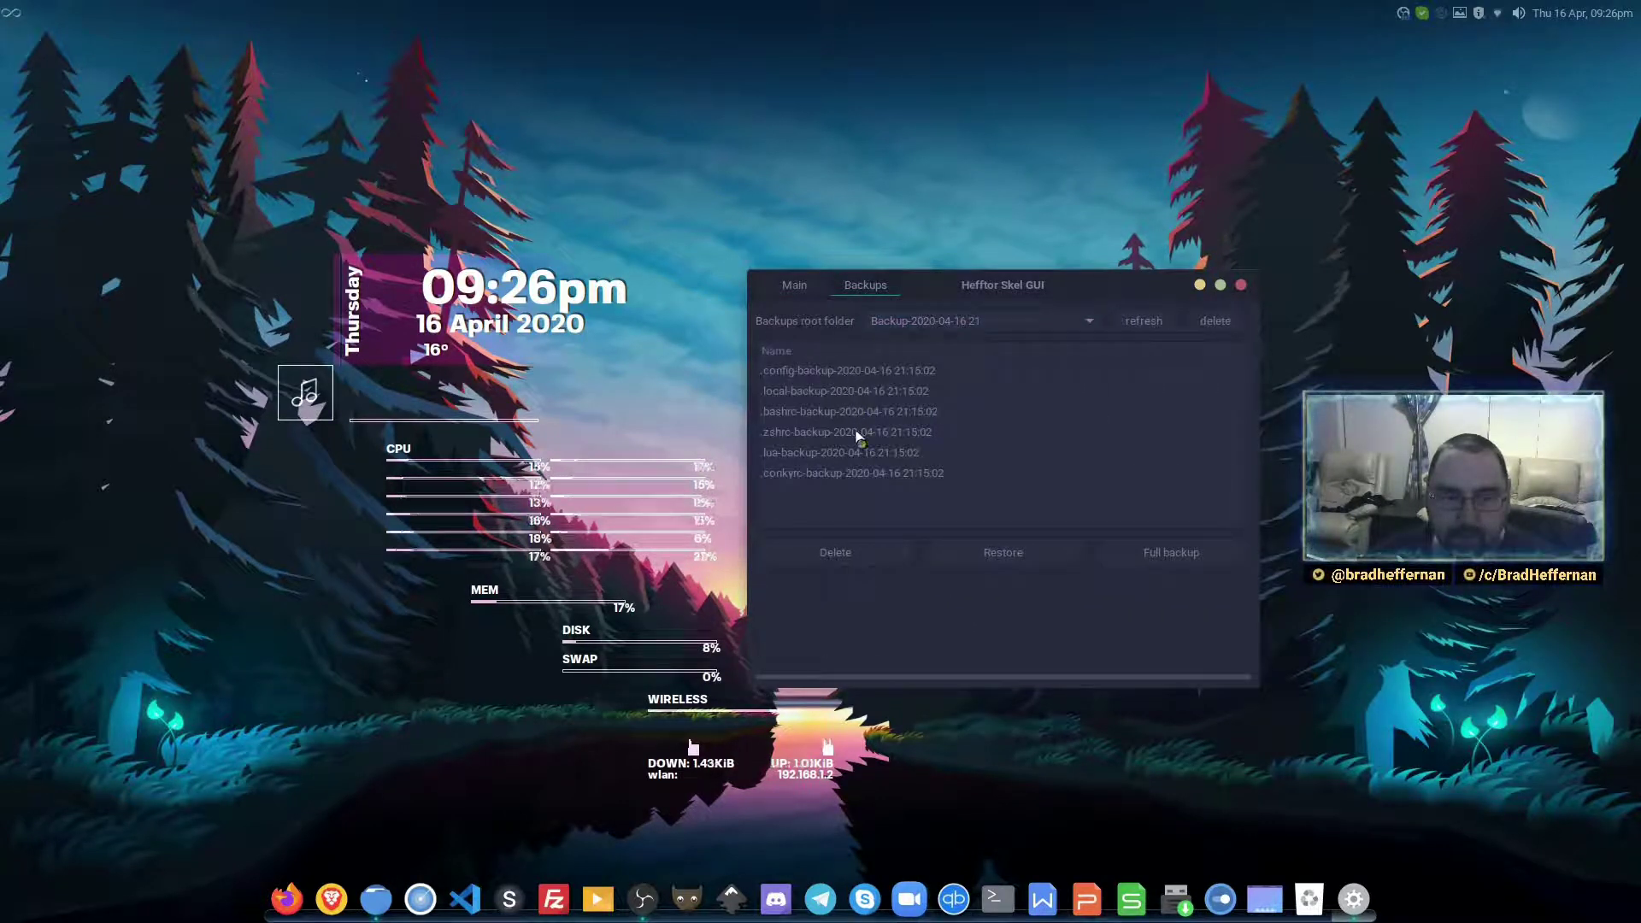
click(1141, 328)
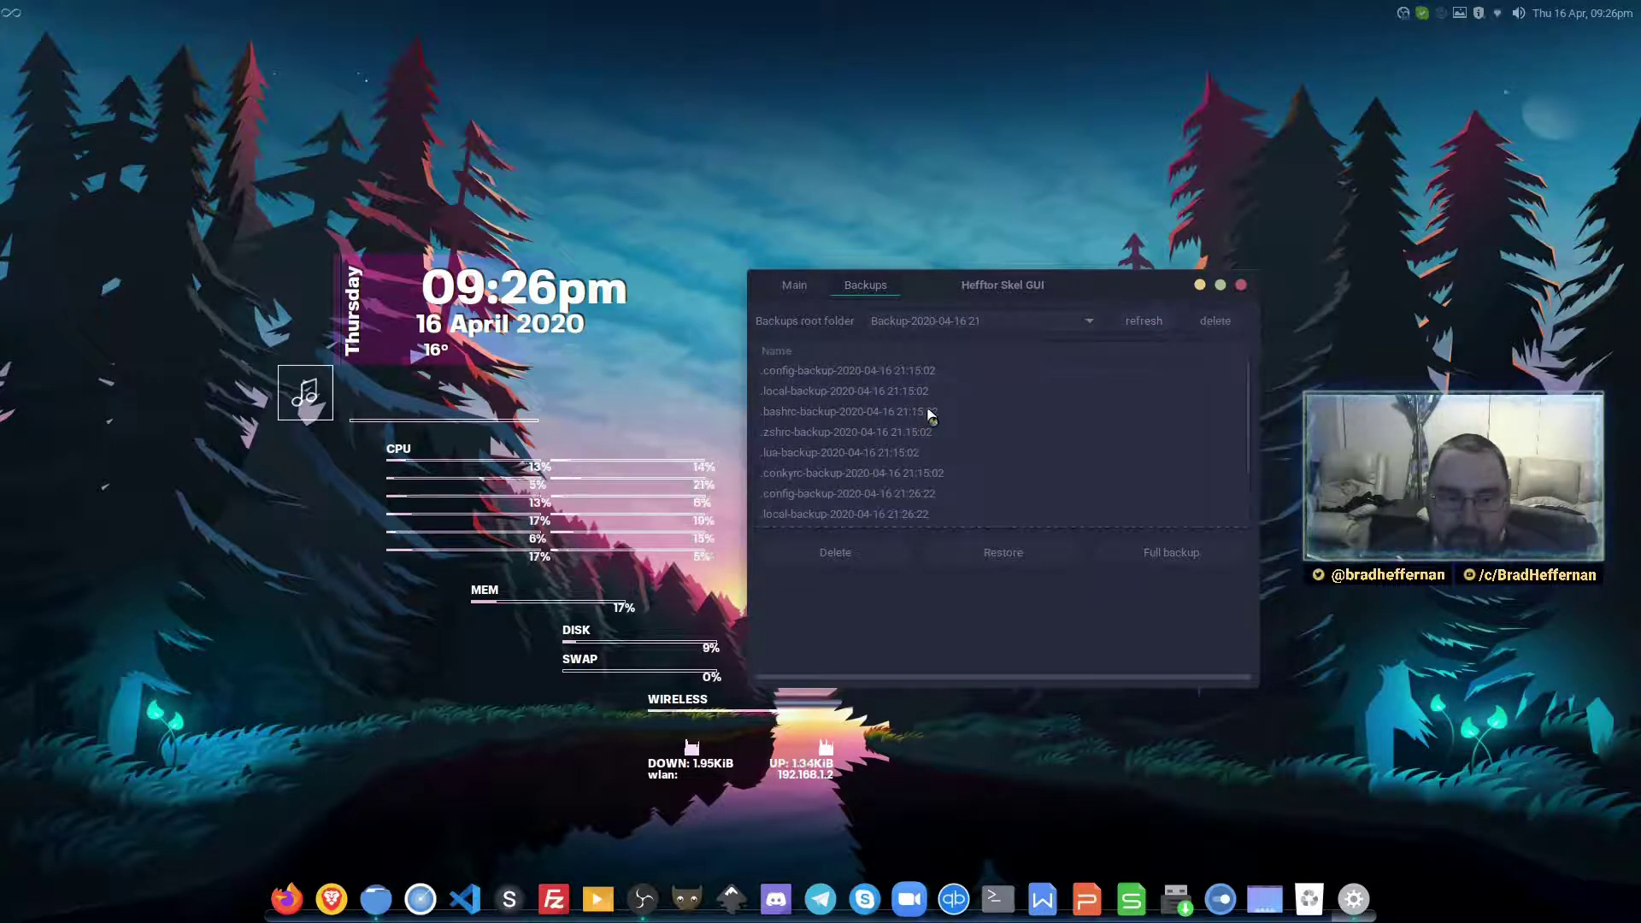
scroll(931, 415, down, 2)
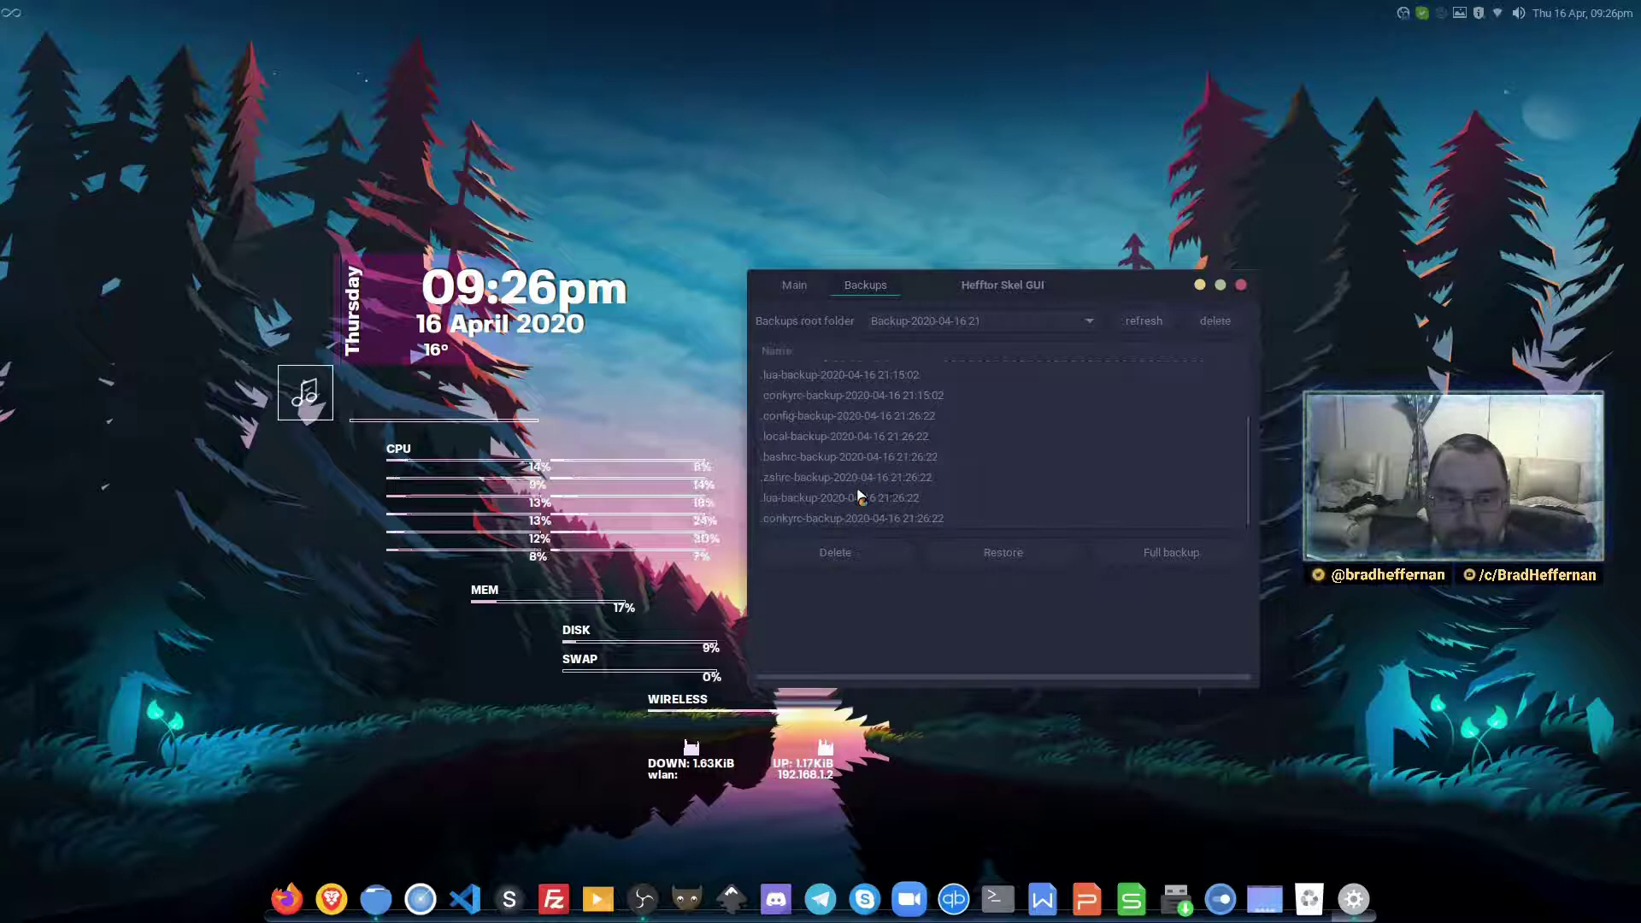
scroll(858, 495, up, 2)
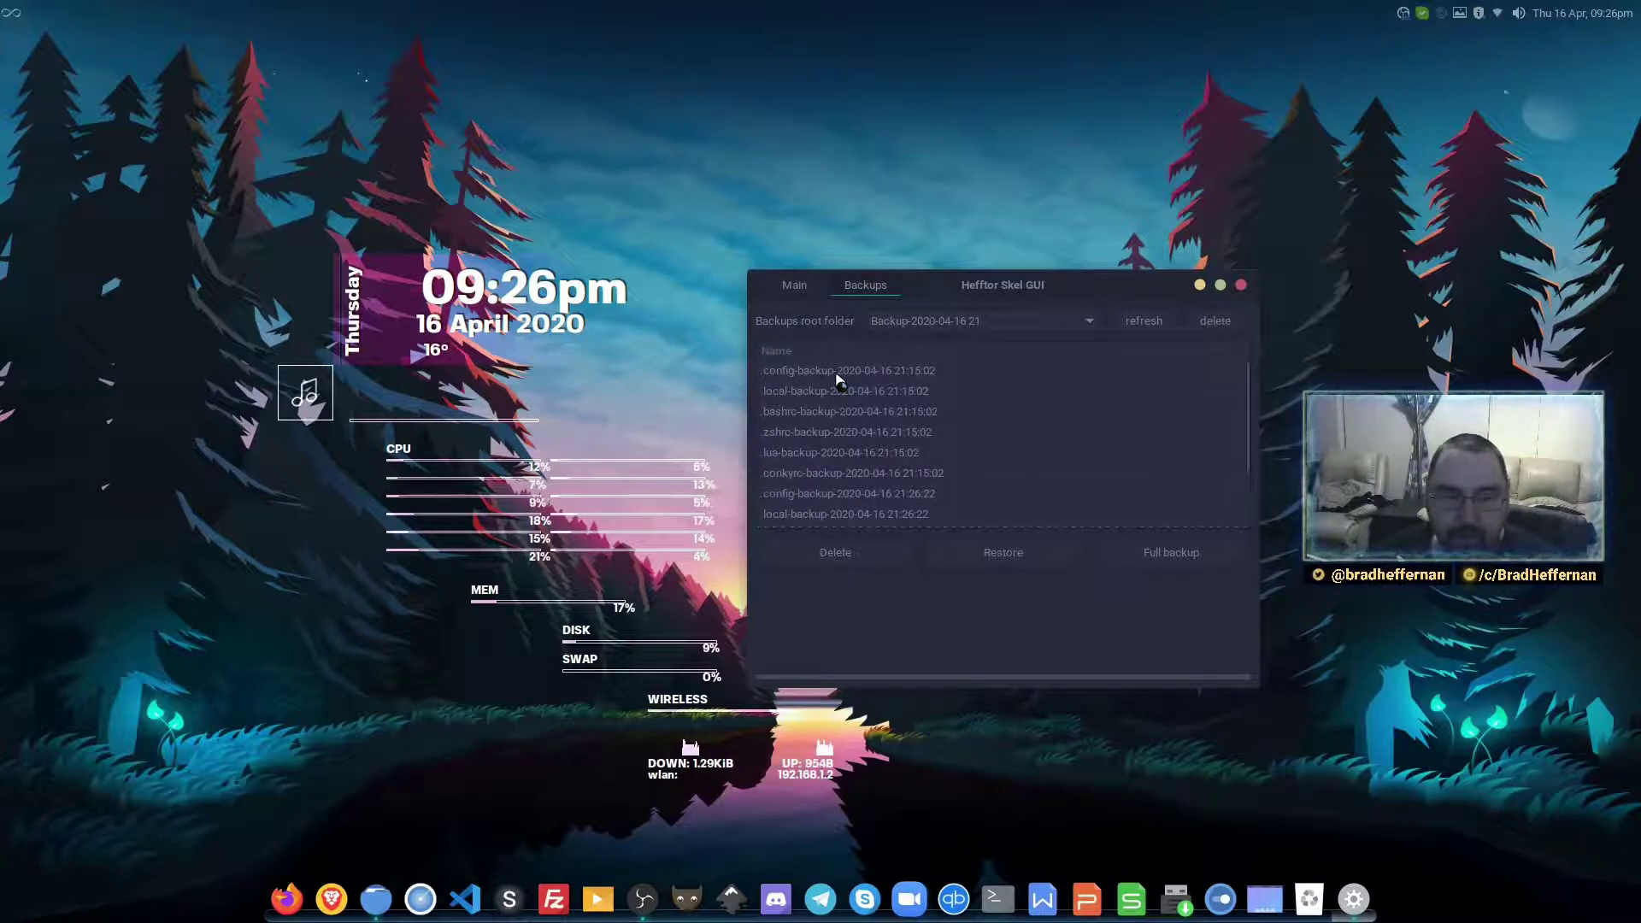
Delete the selected config backup, then delete the whole backup folder
click(838, 374)
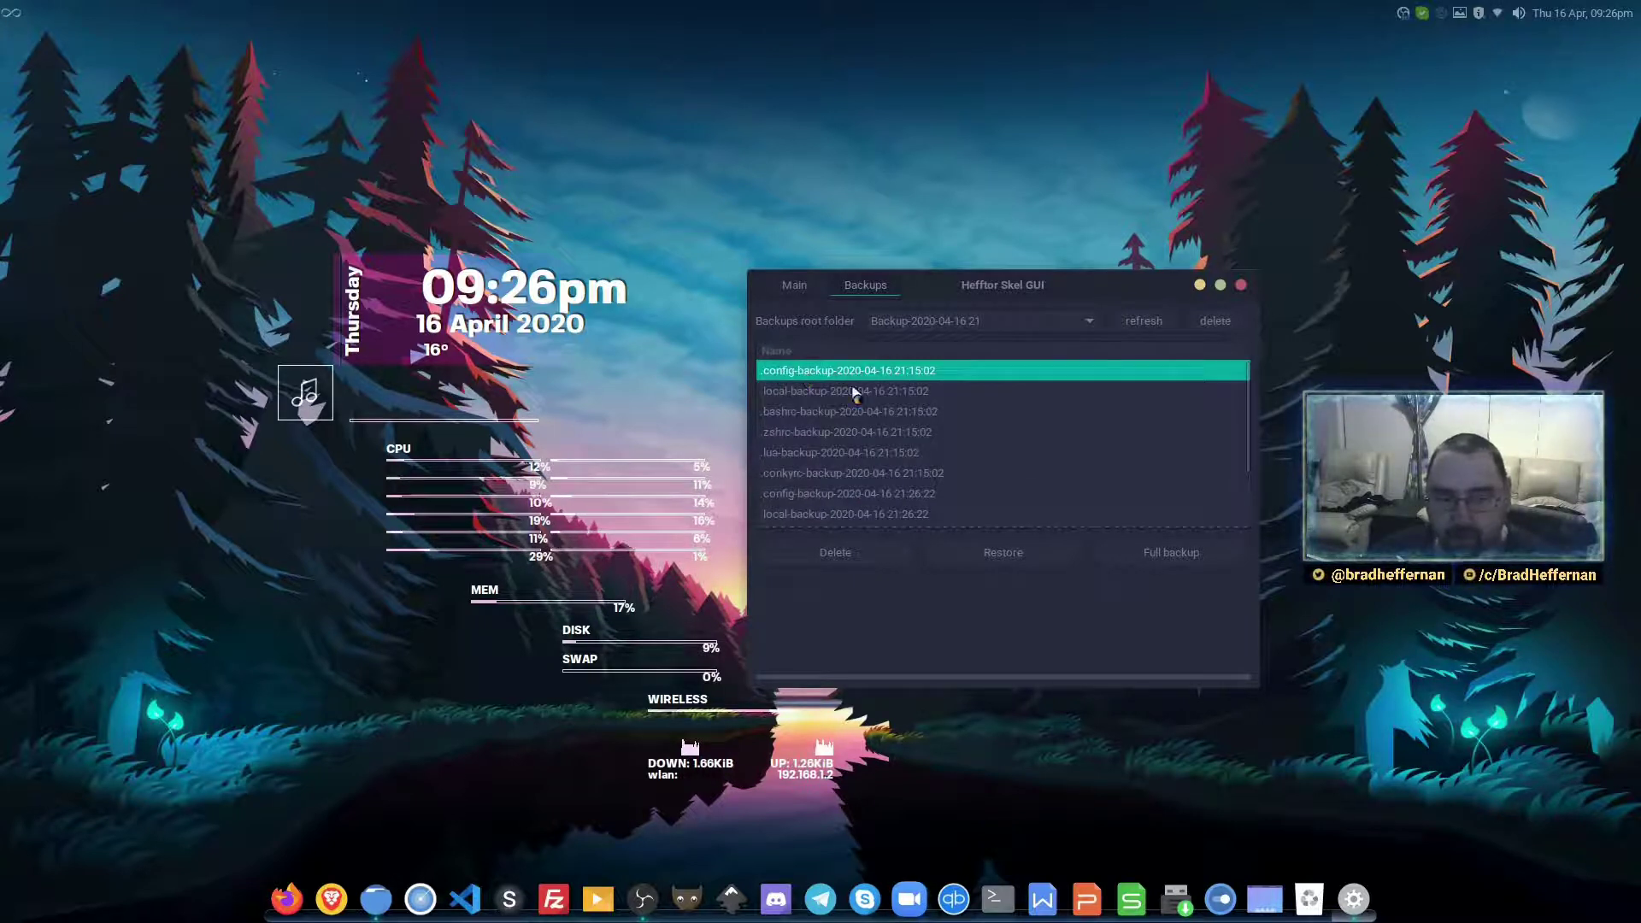
click(852, 559)
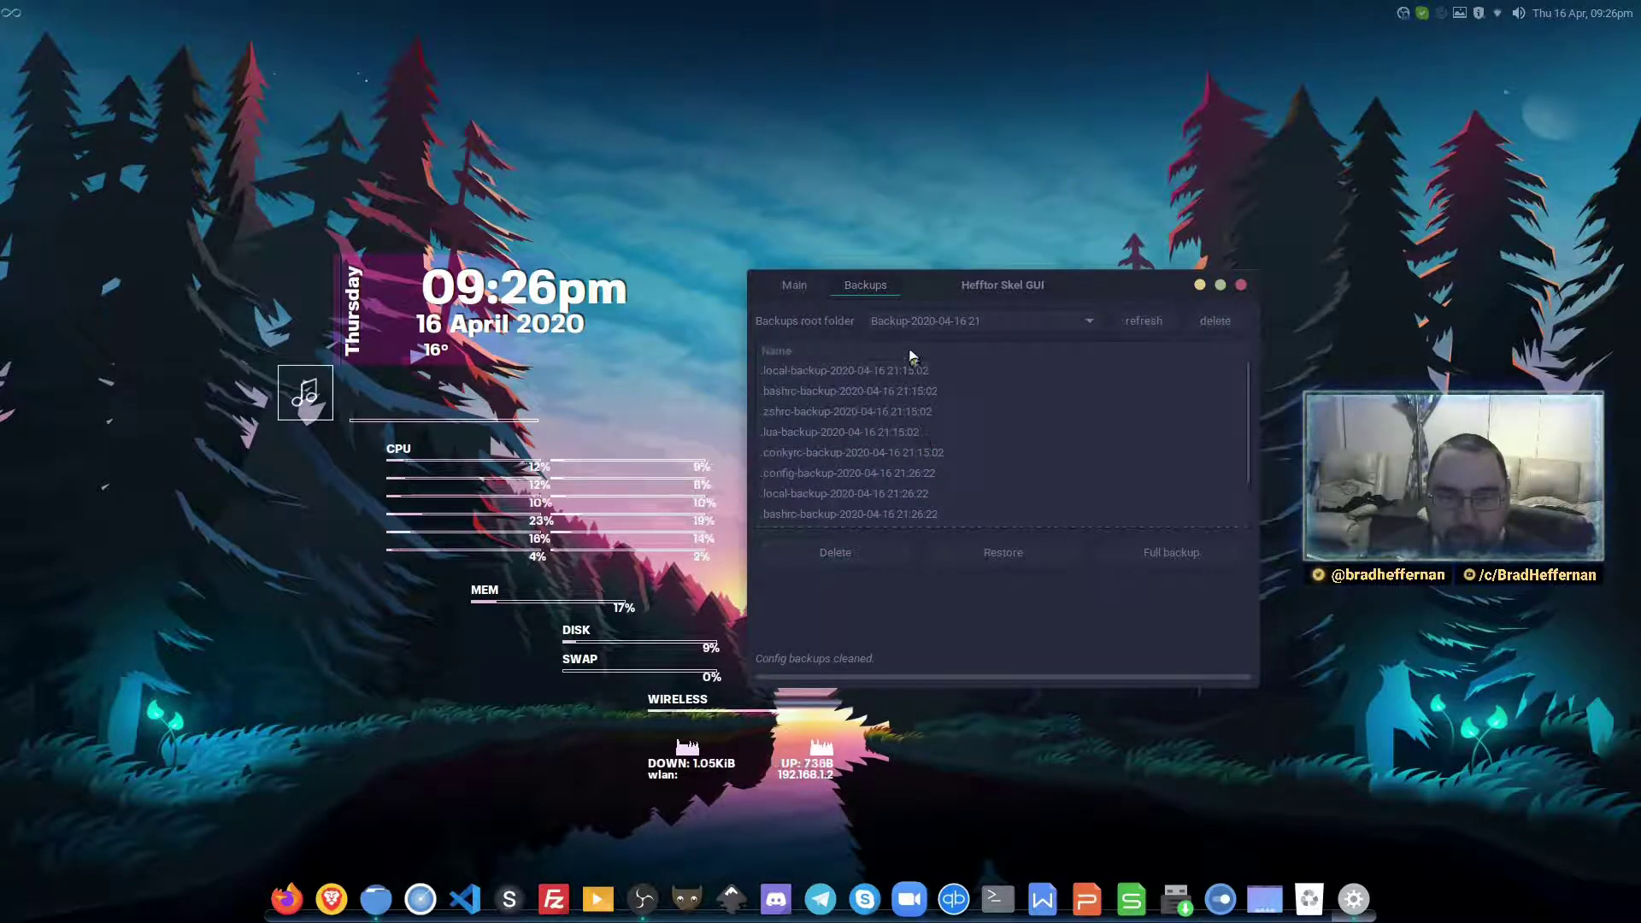
click(1220, 330)
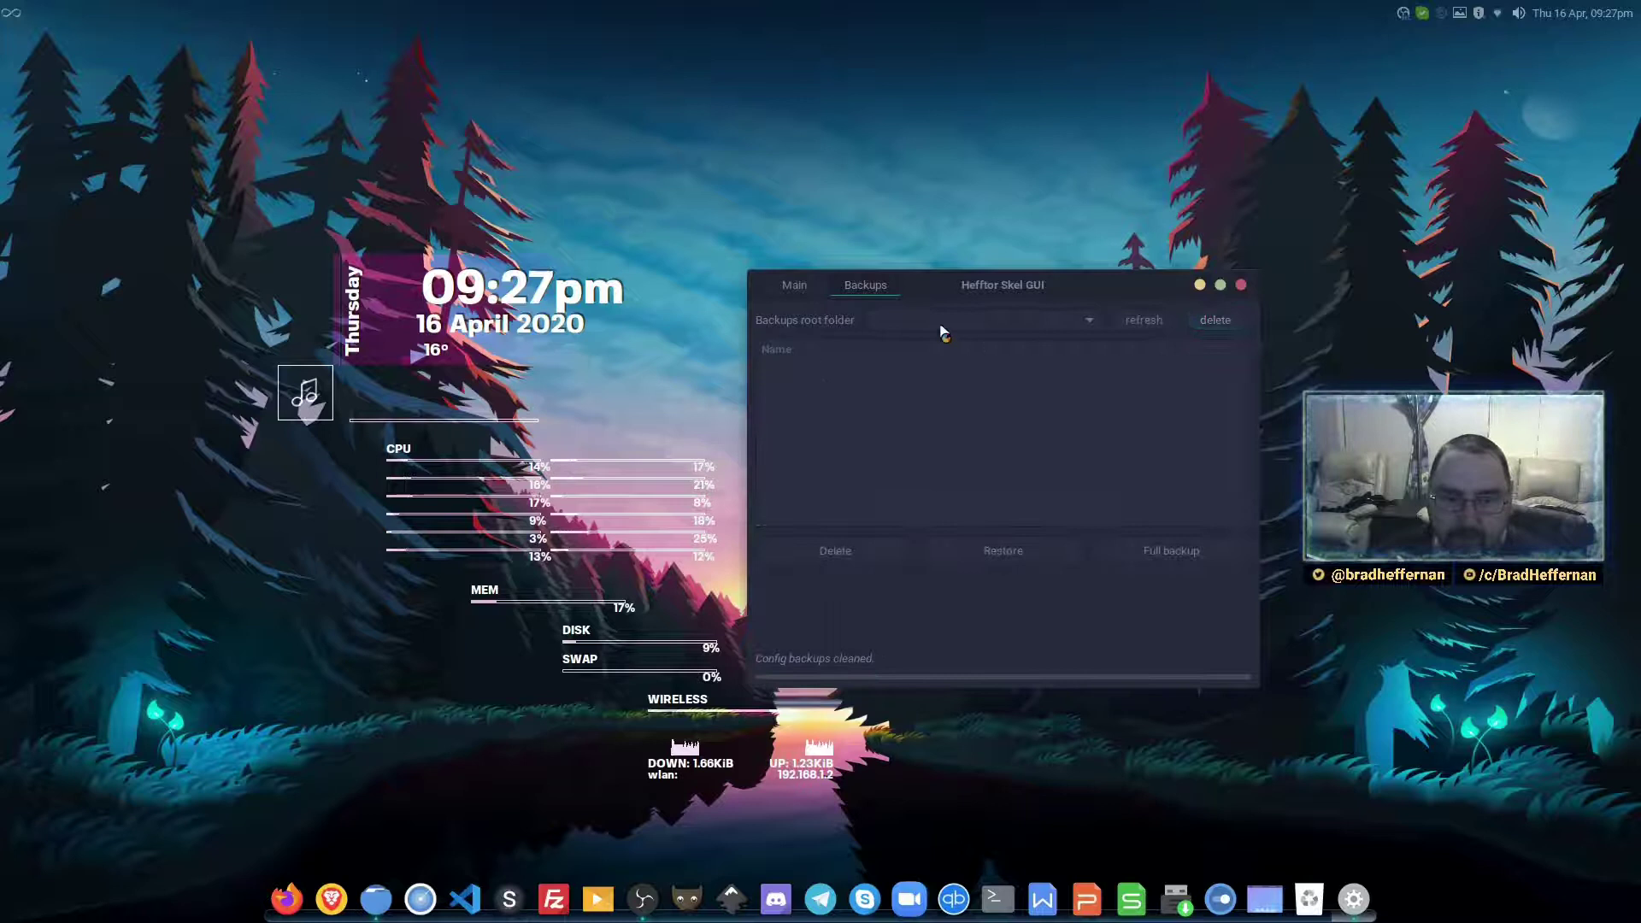
Open .skelapp_backups in the file manager to confirm it holds 0 items
click(375, 899)
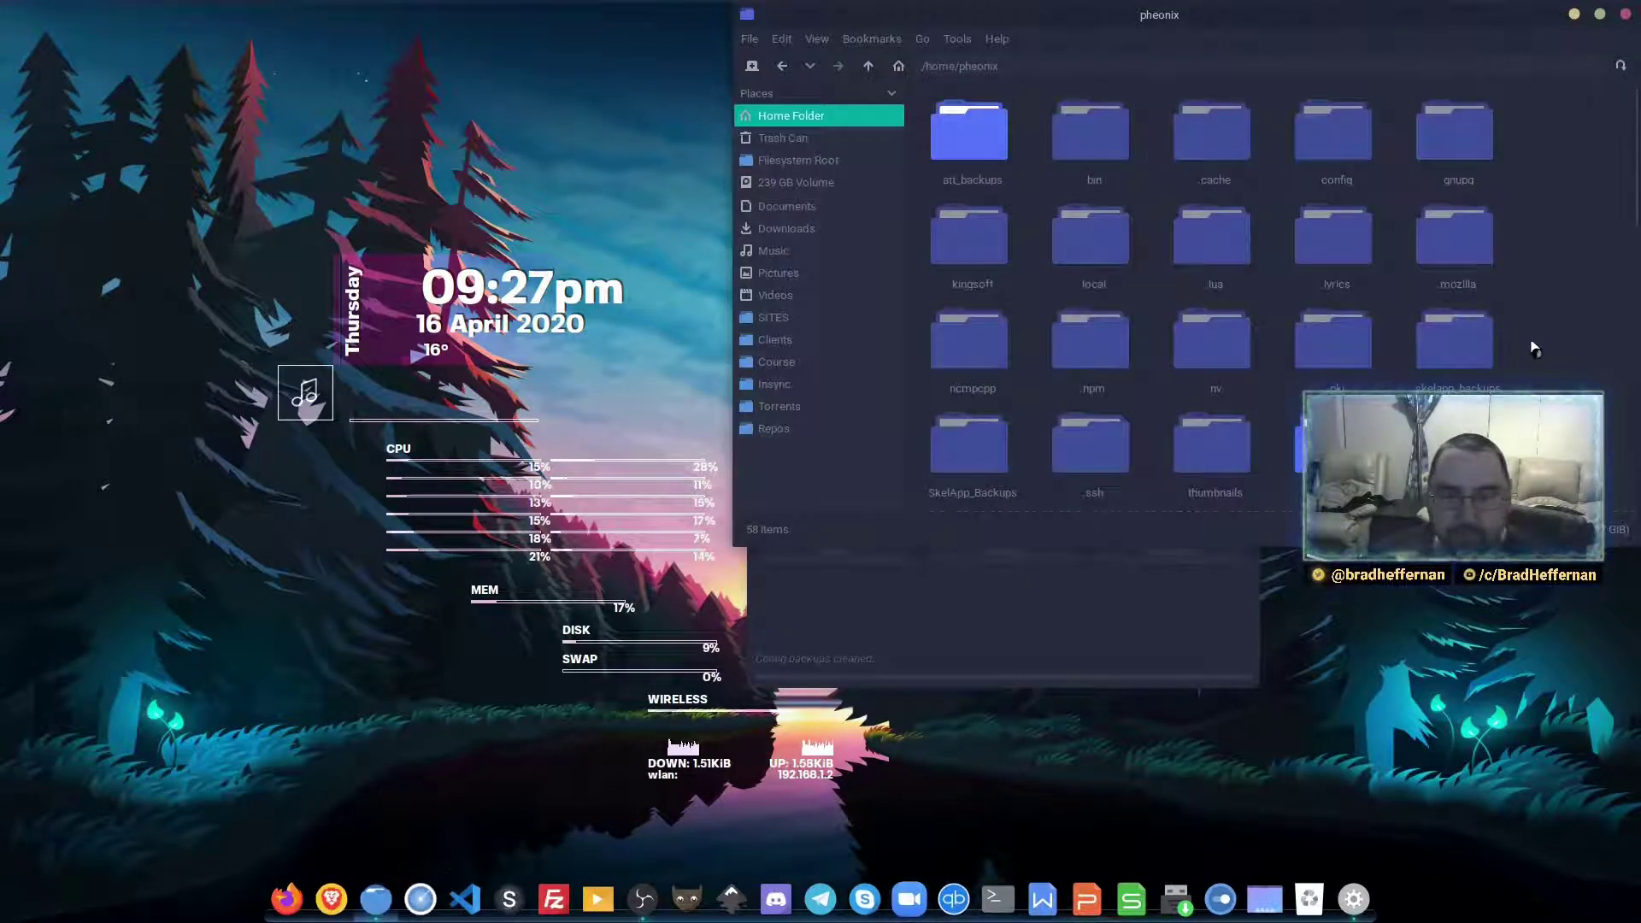
click(1458, 343)
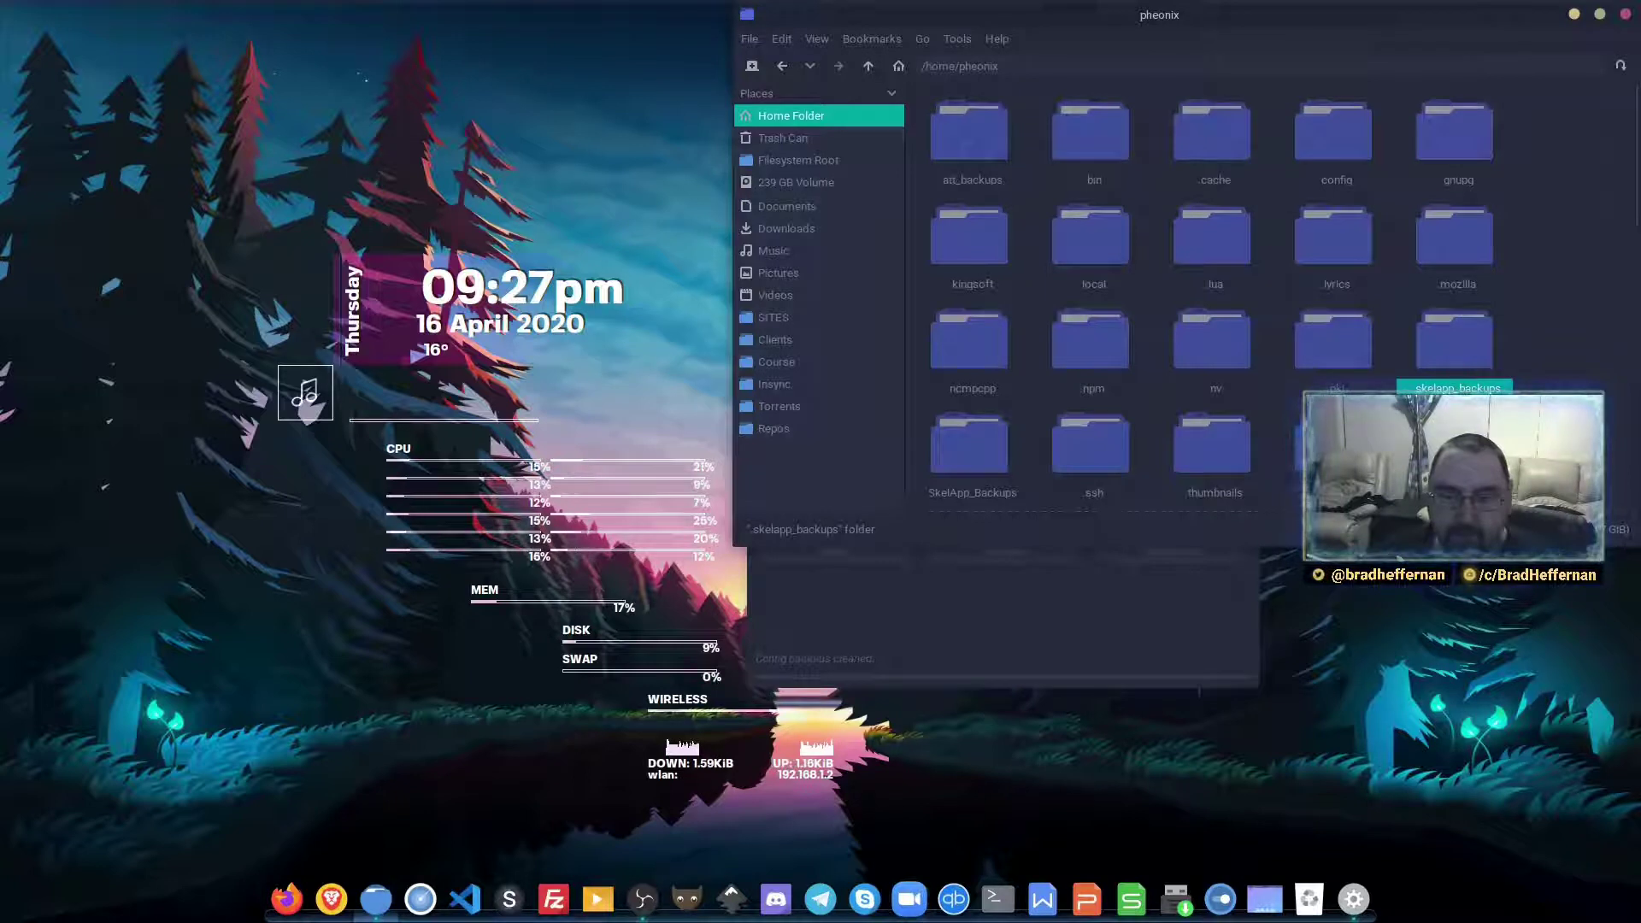
key(Return)
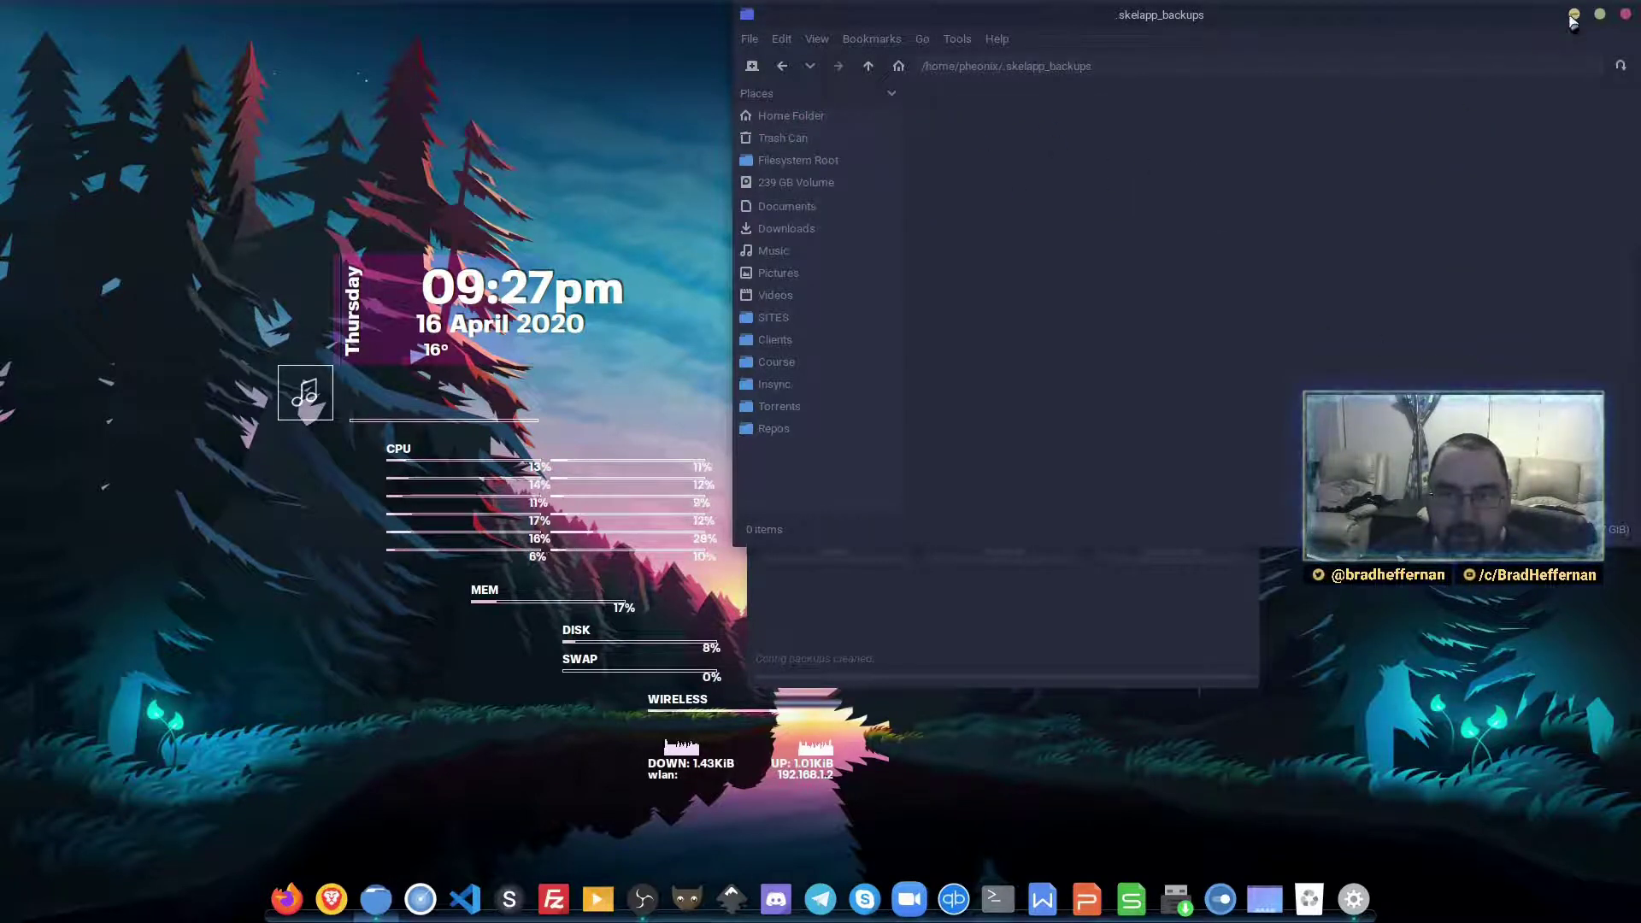
Create a new full backup and restore the conkyrc backup from it
click(1172, 671)
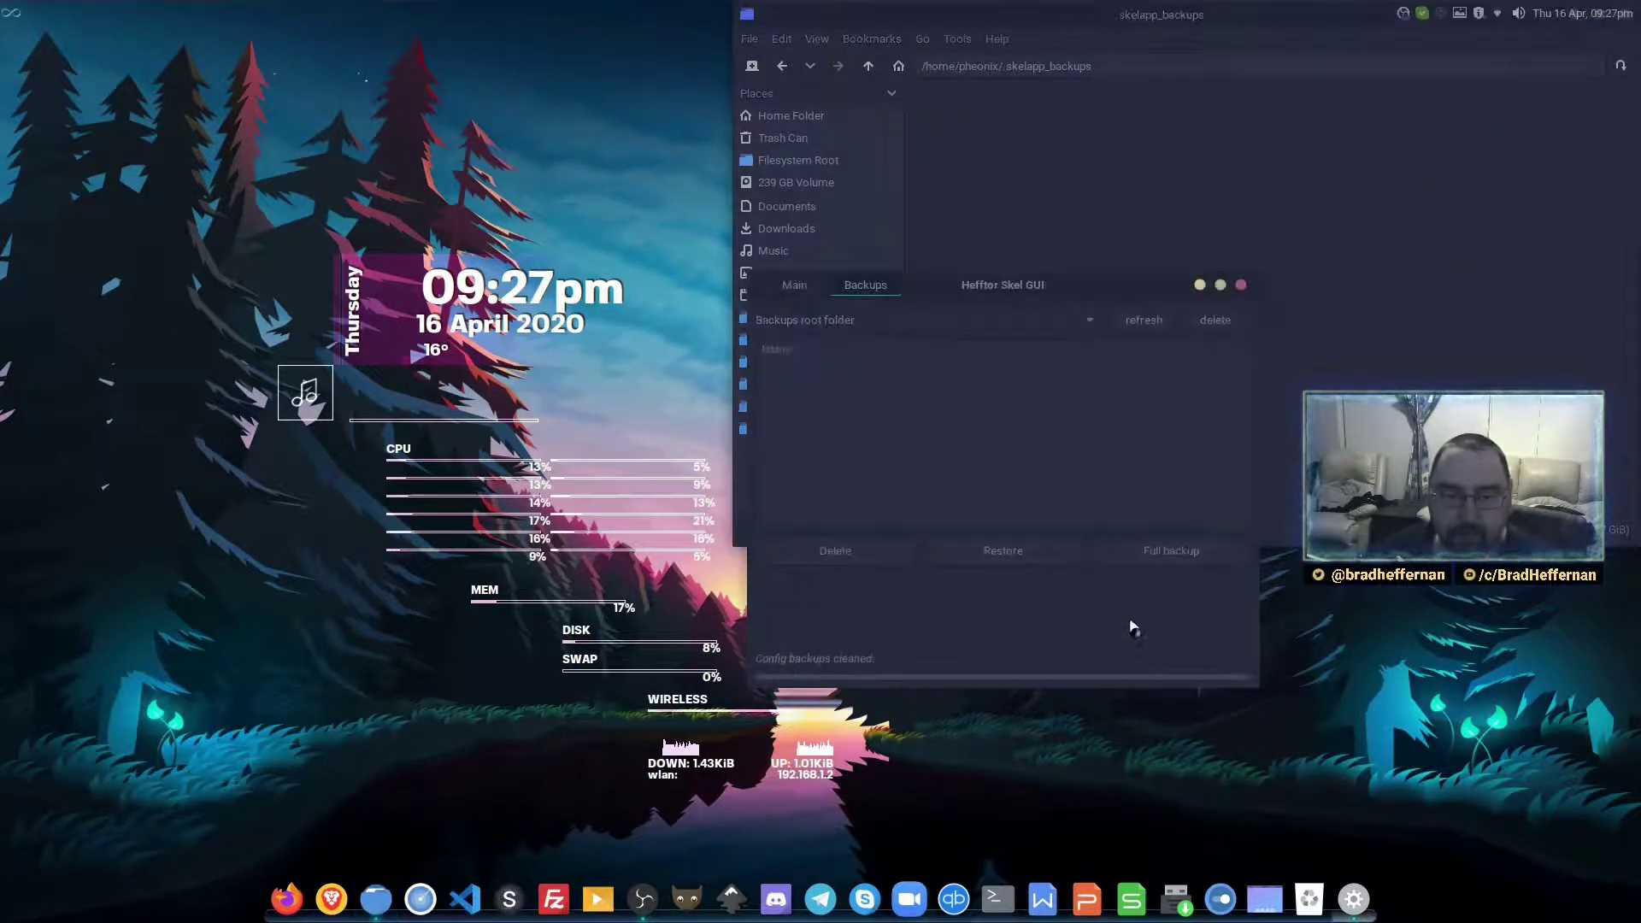
click(1158, 562)
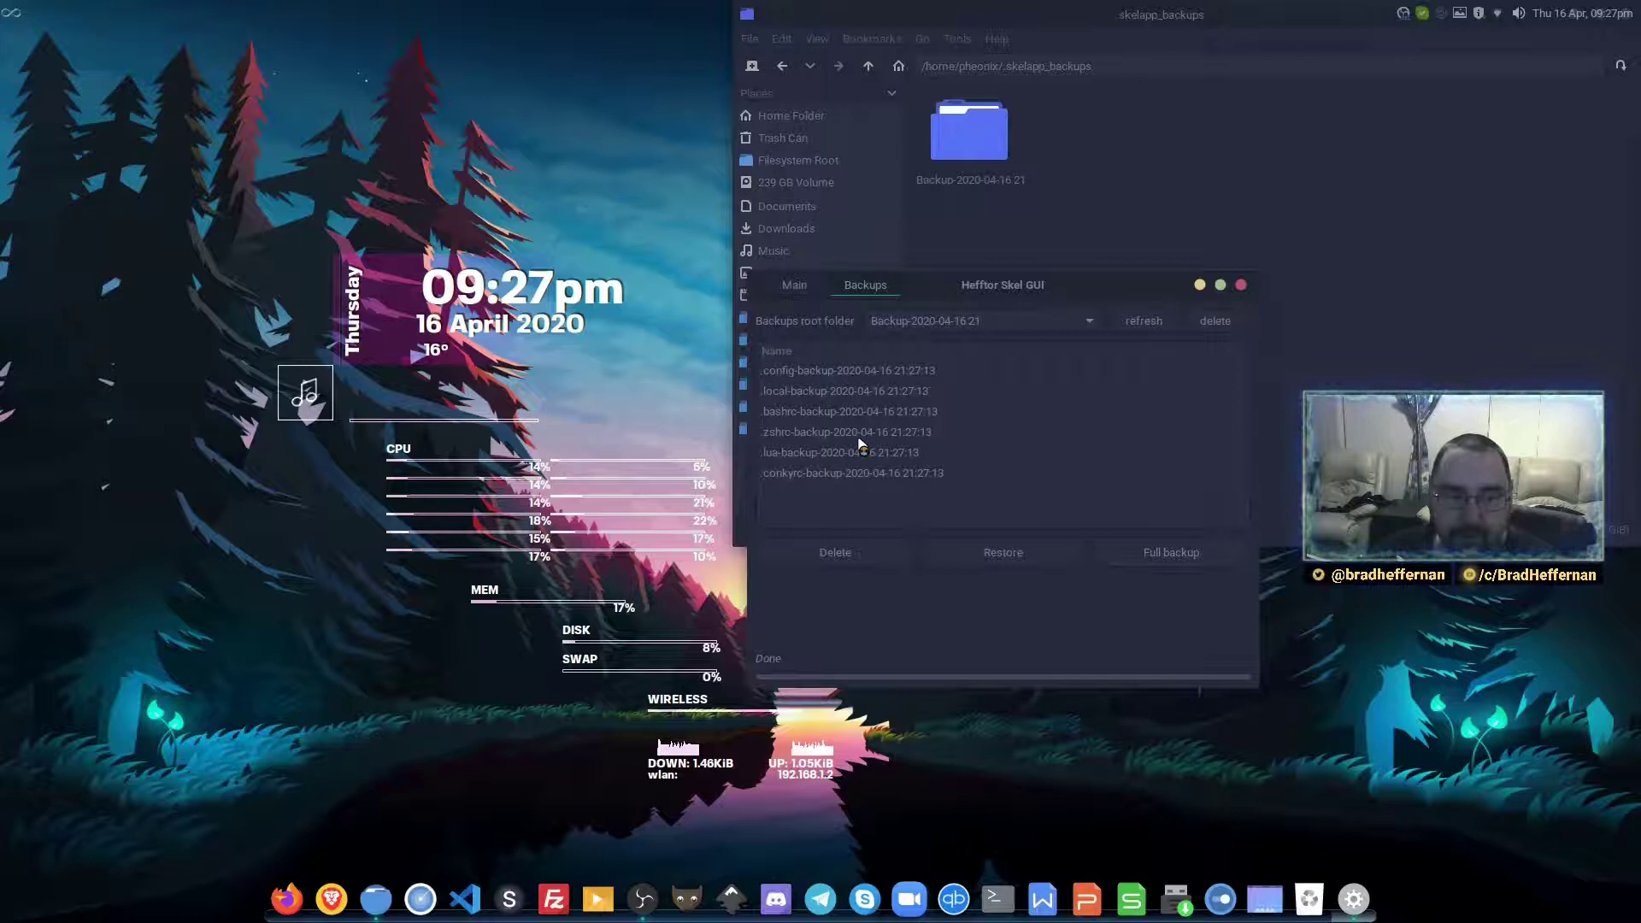
click(810, 473)
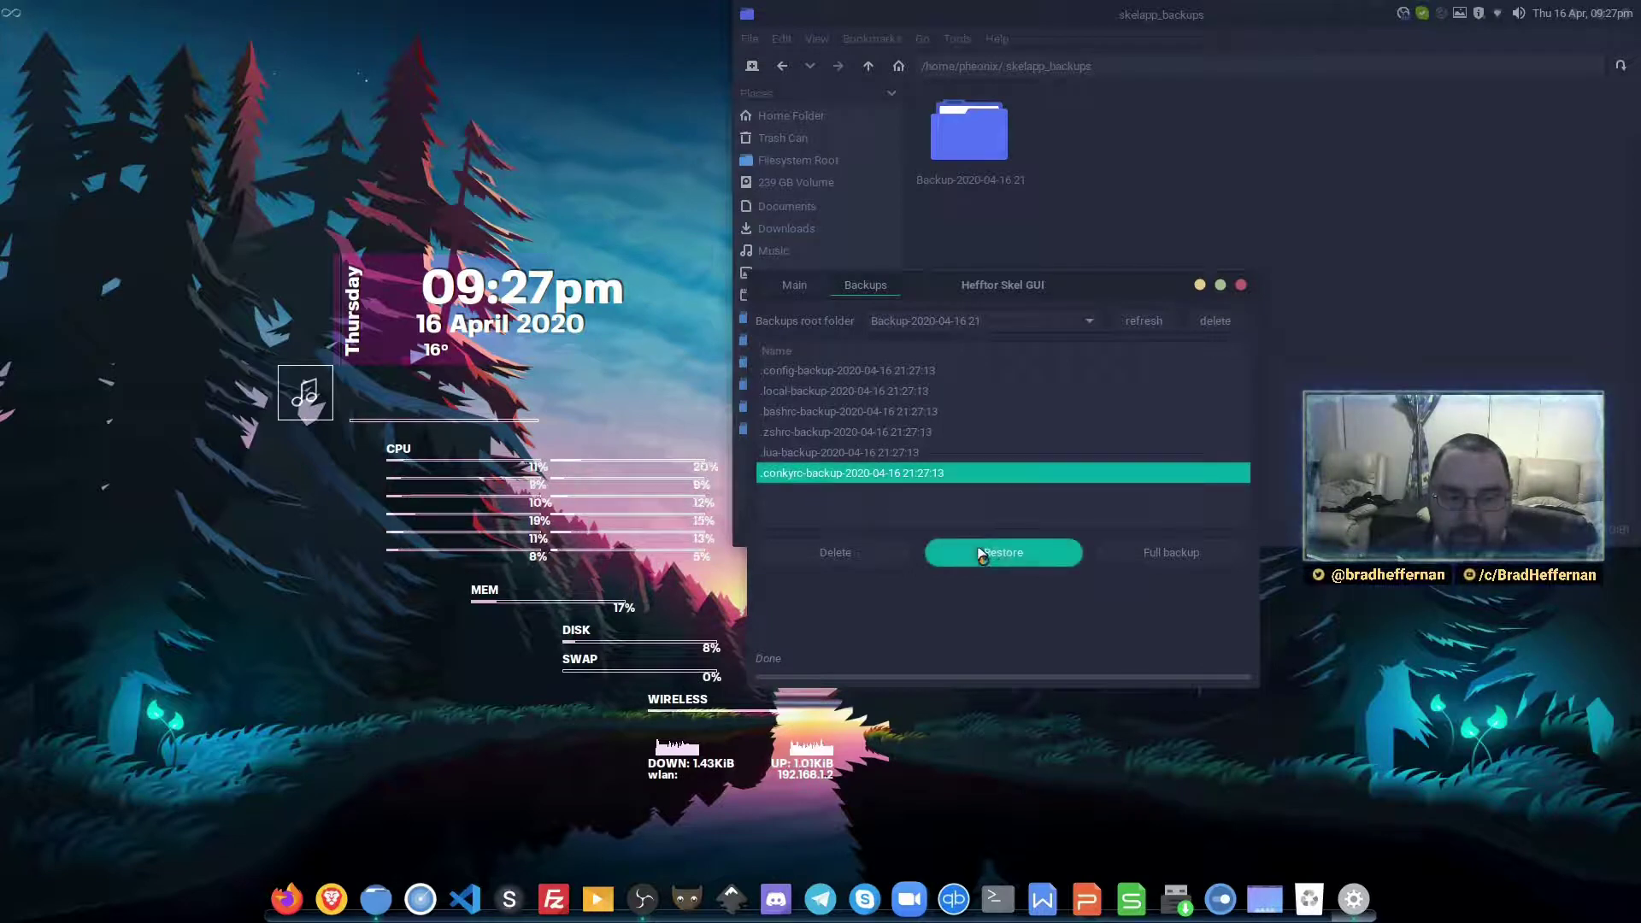
click(981, 554)
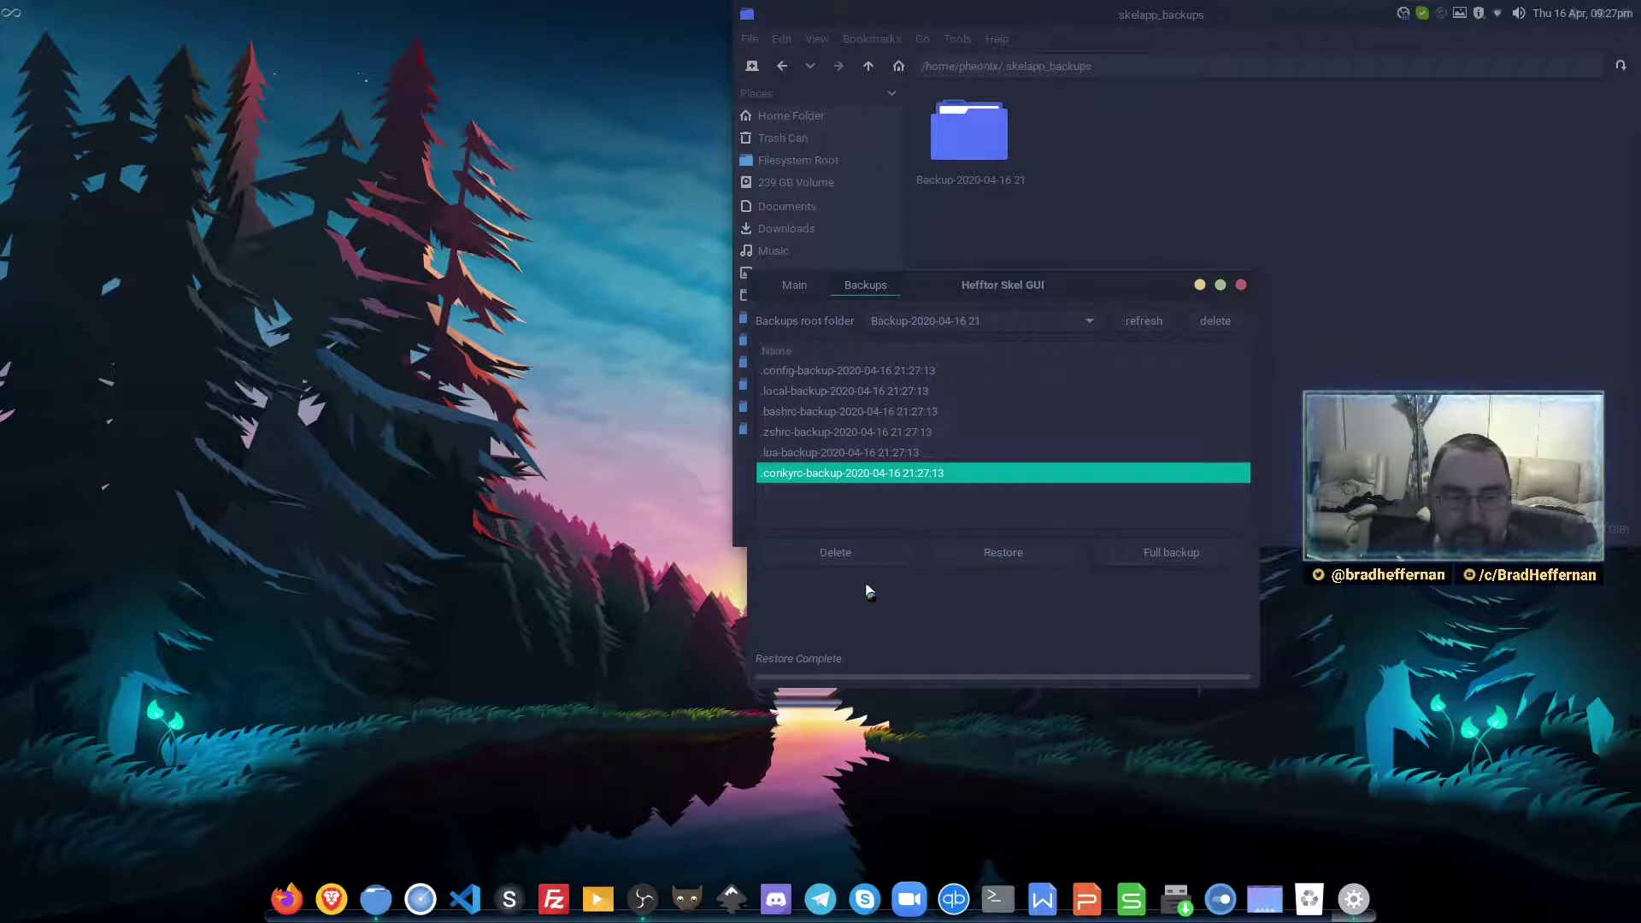
On Main, switch to Add file mode and pick /etc/securetty in the chooser
click(795, 292)
click(898, 328)
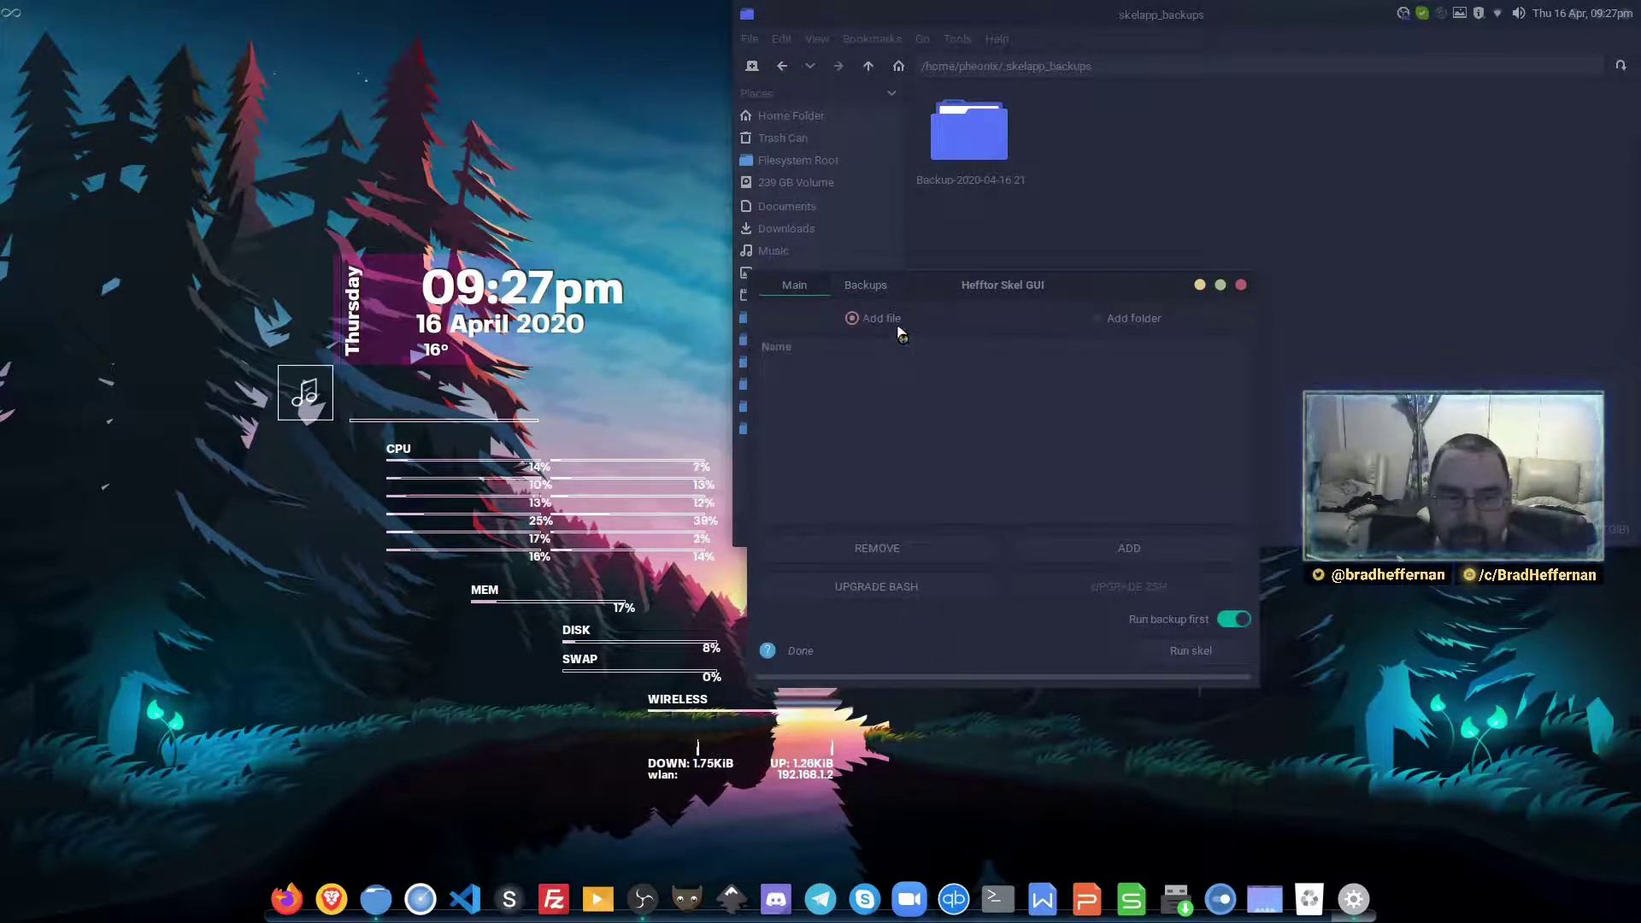
click(1128, 549)
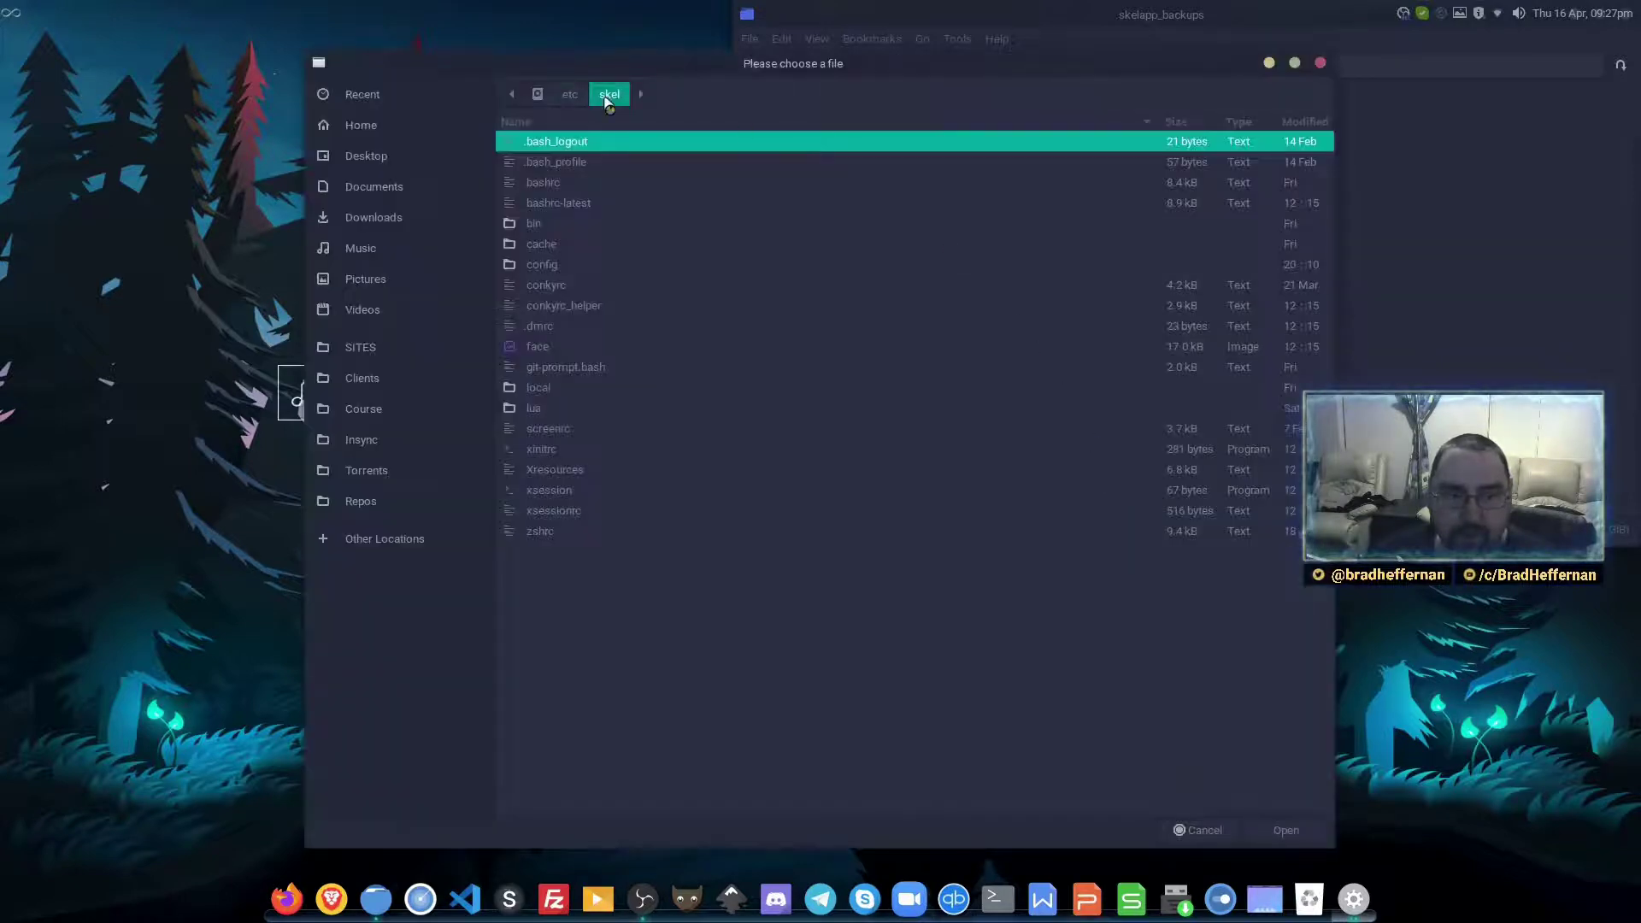
click(560, 309)
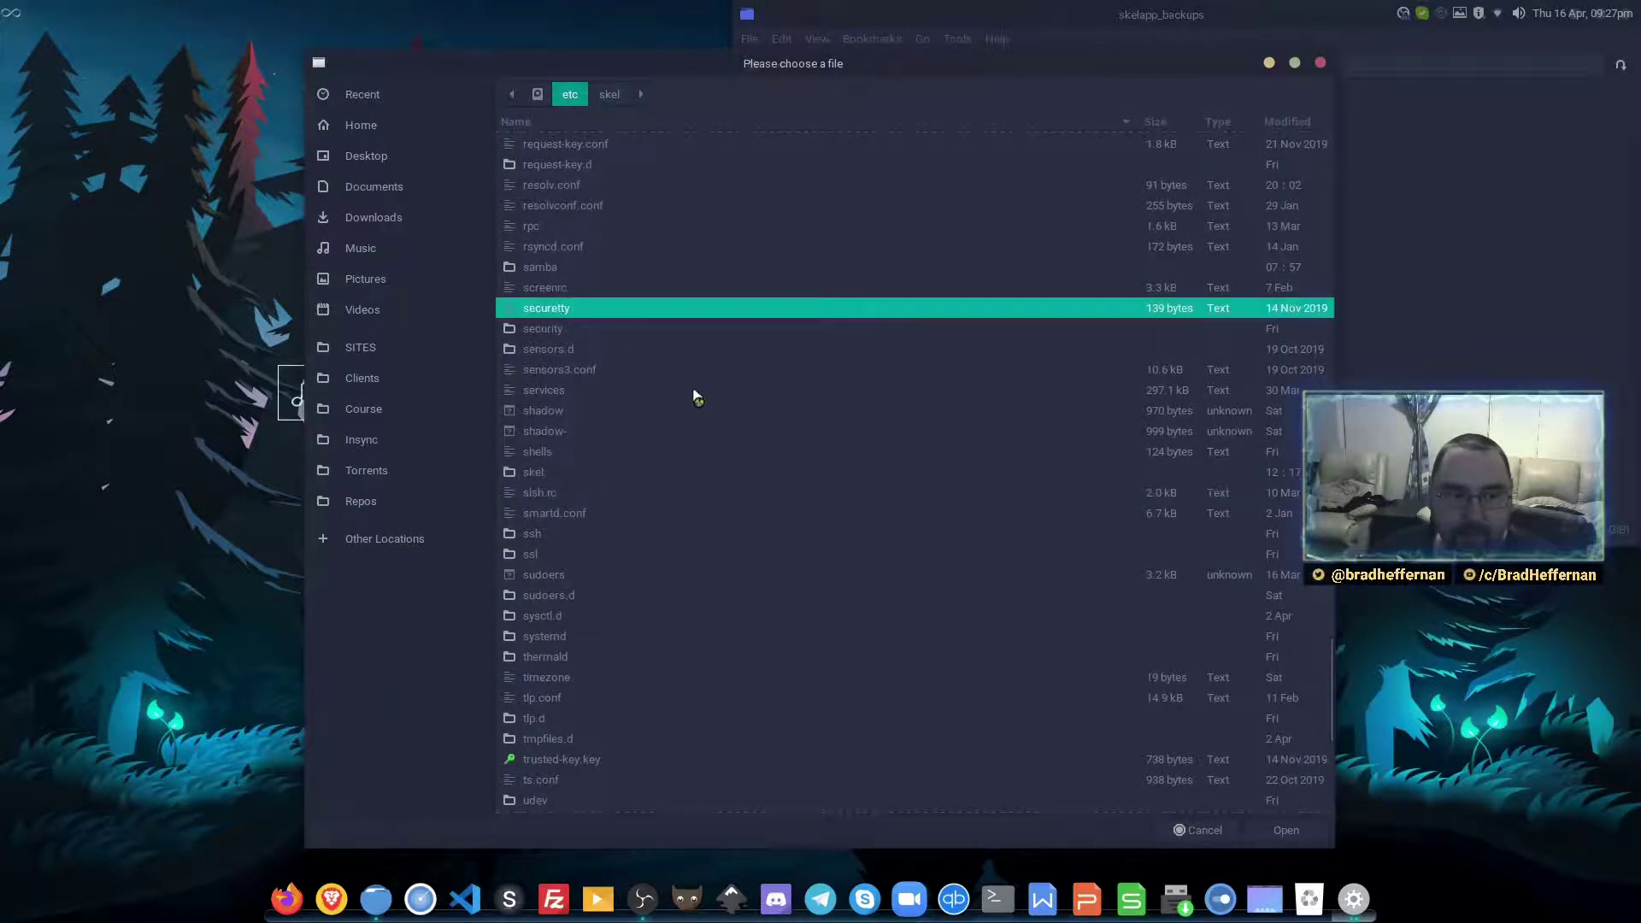
Queue /etc/securetty, run skel without backup, then remove the rejected outside-/etc/skel entry
click(1285, 830)
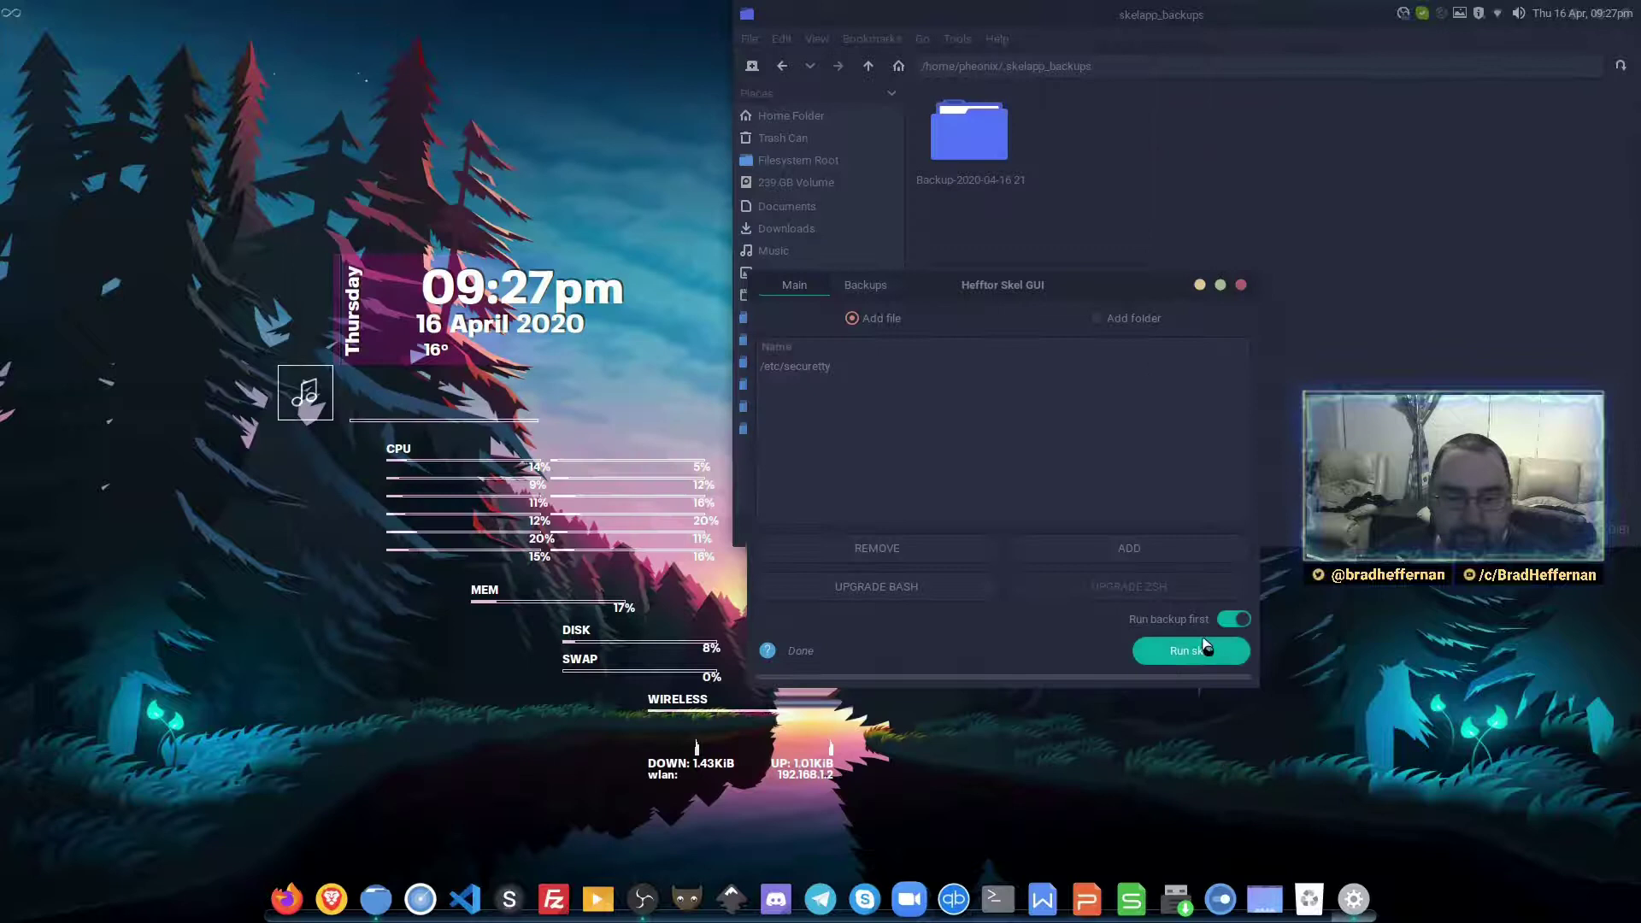
click(1234, 619)
click(1174, 654)
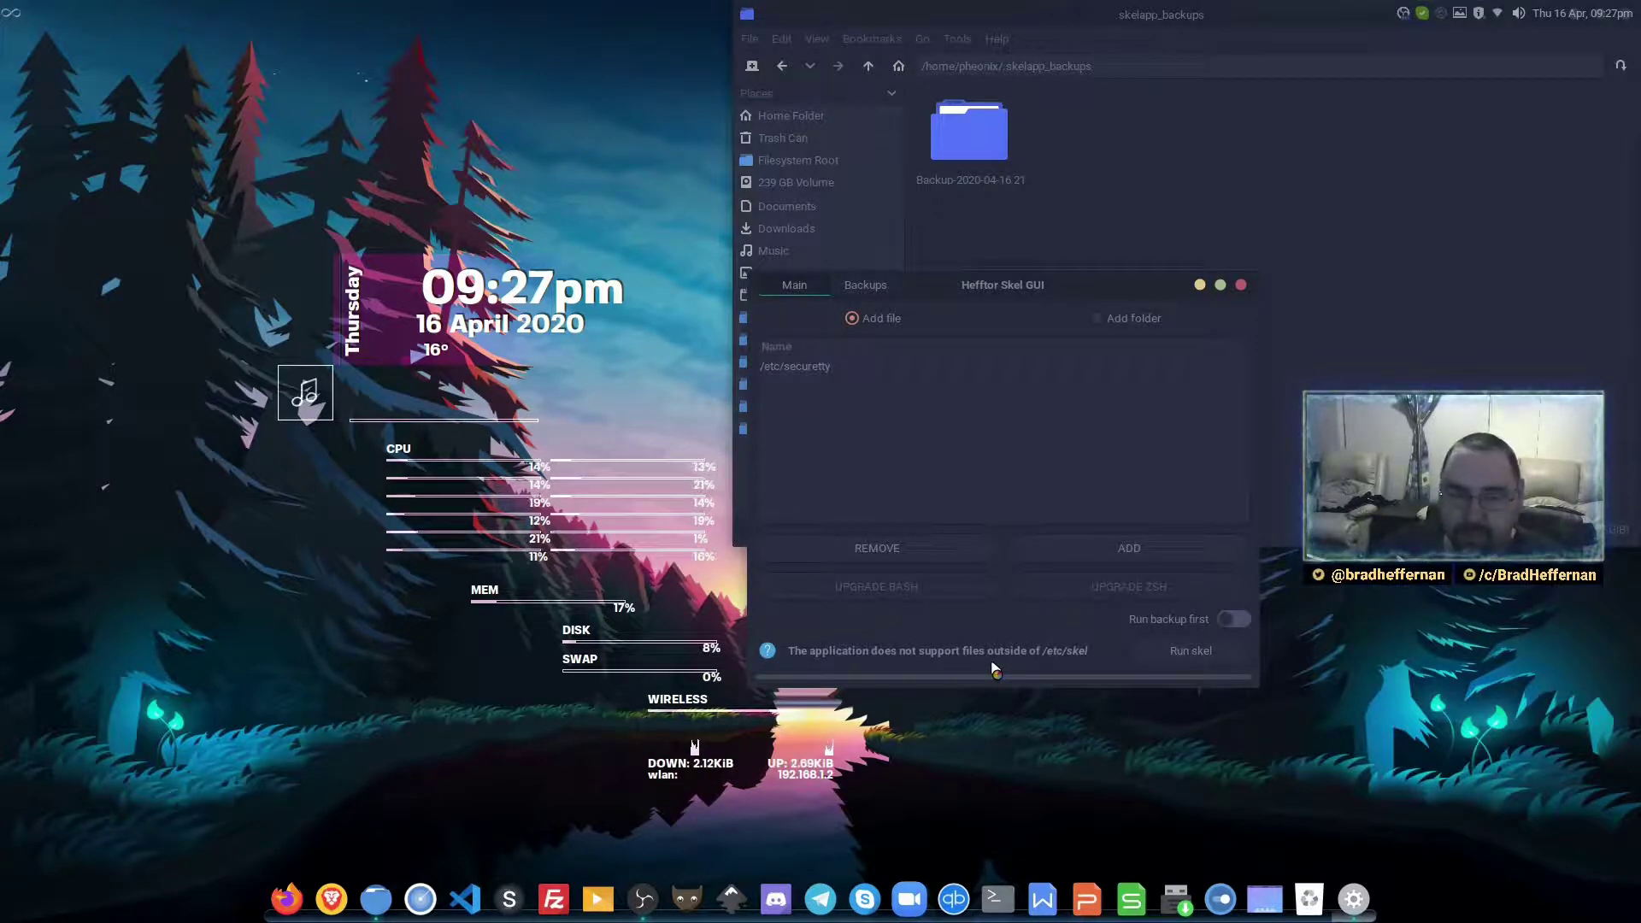
click(847, 369)
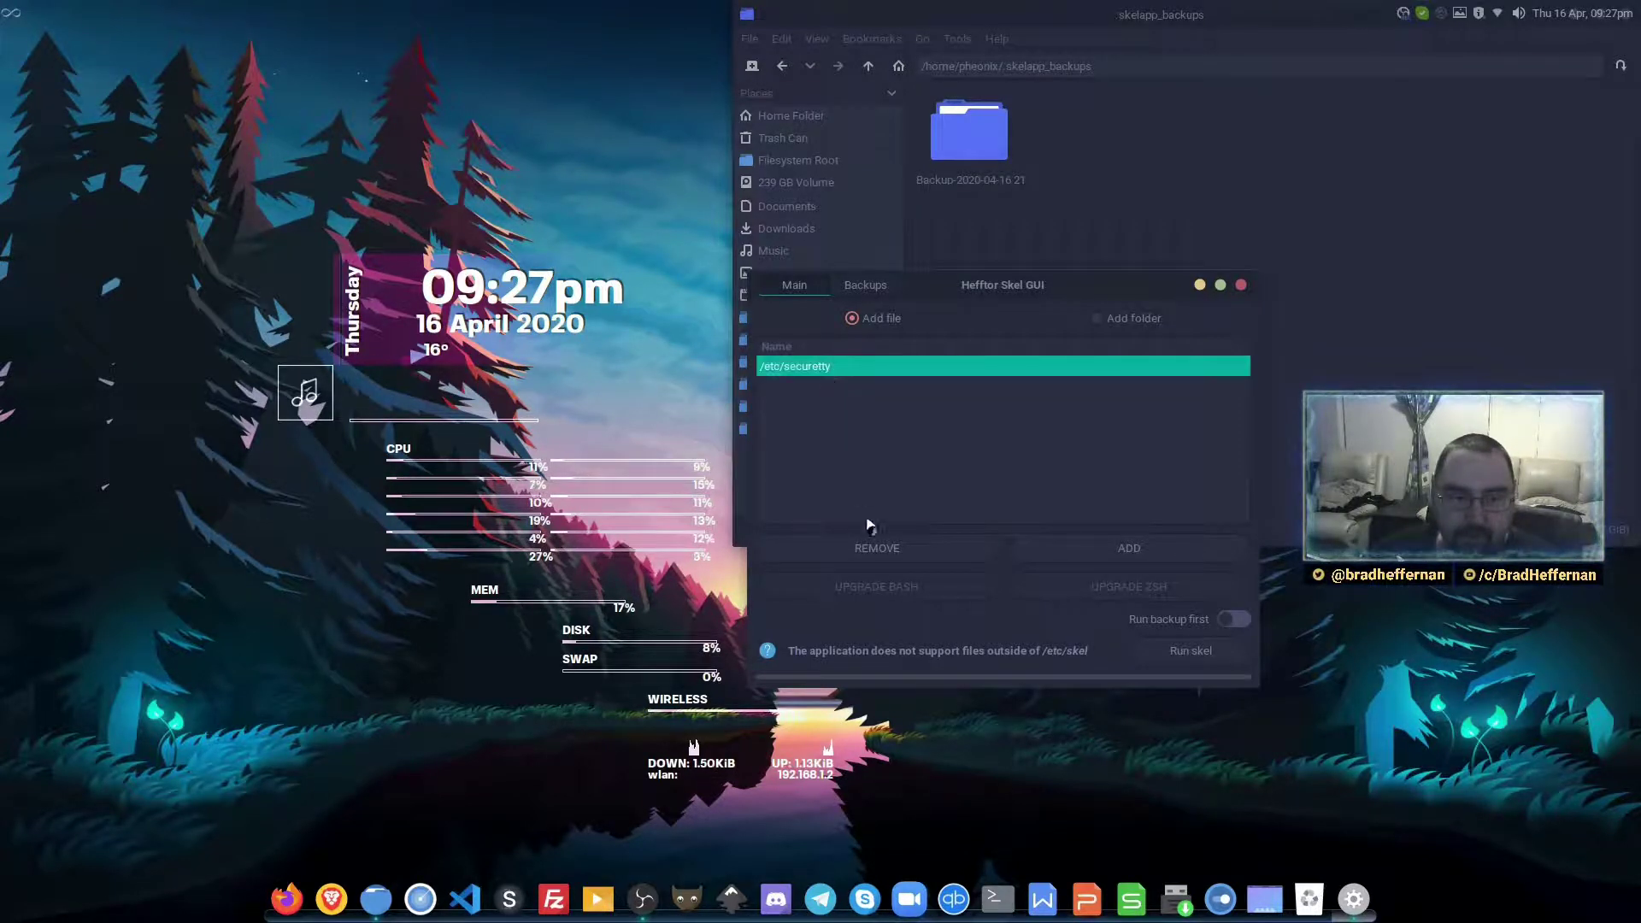
click(877, 559)
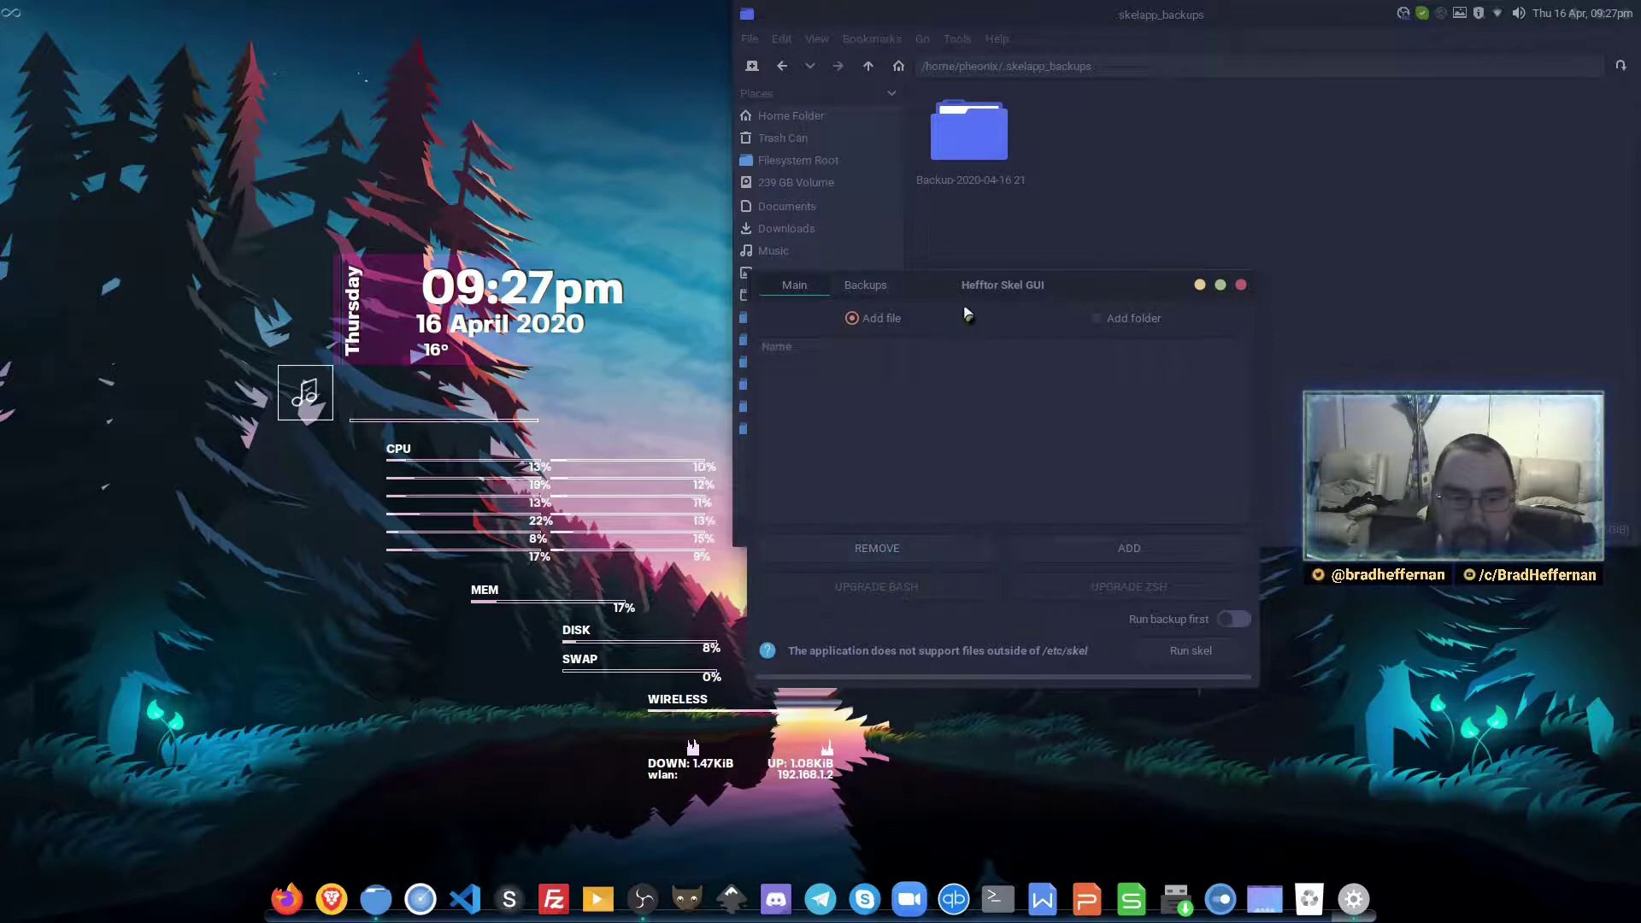
drag(974, 300, 961, 321)
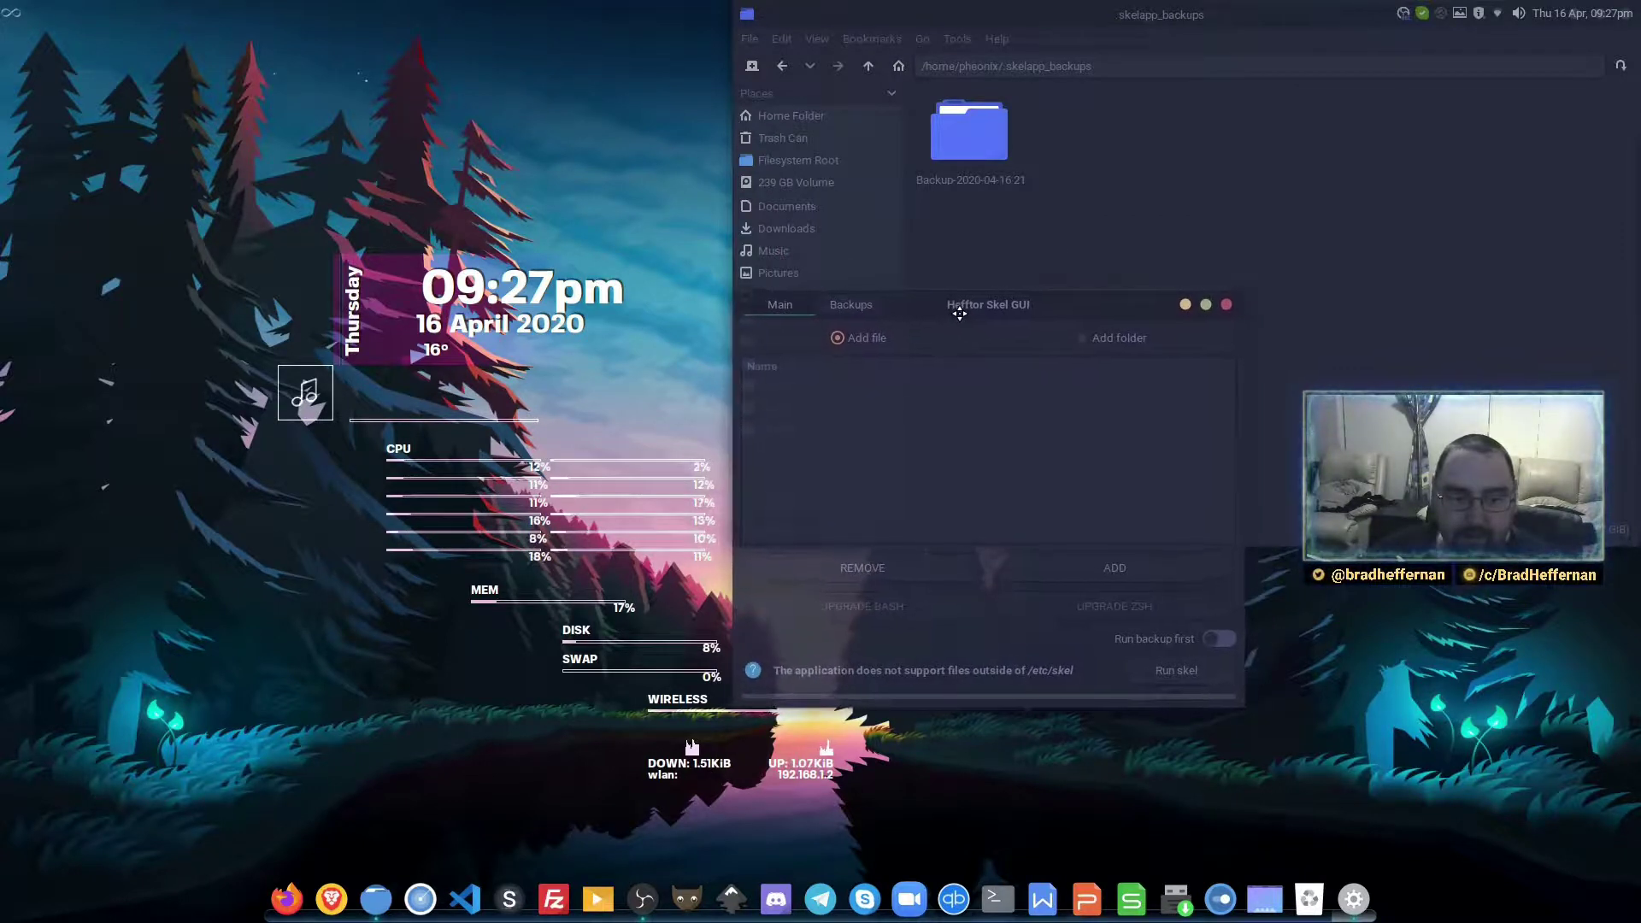
click(875, 313)
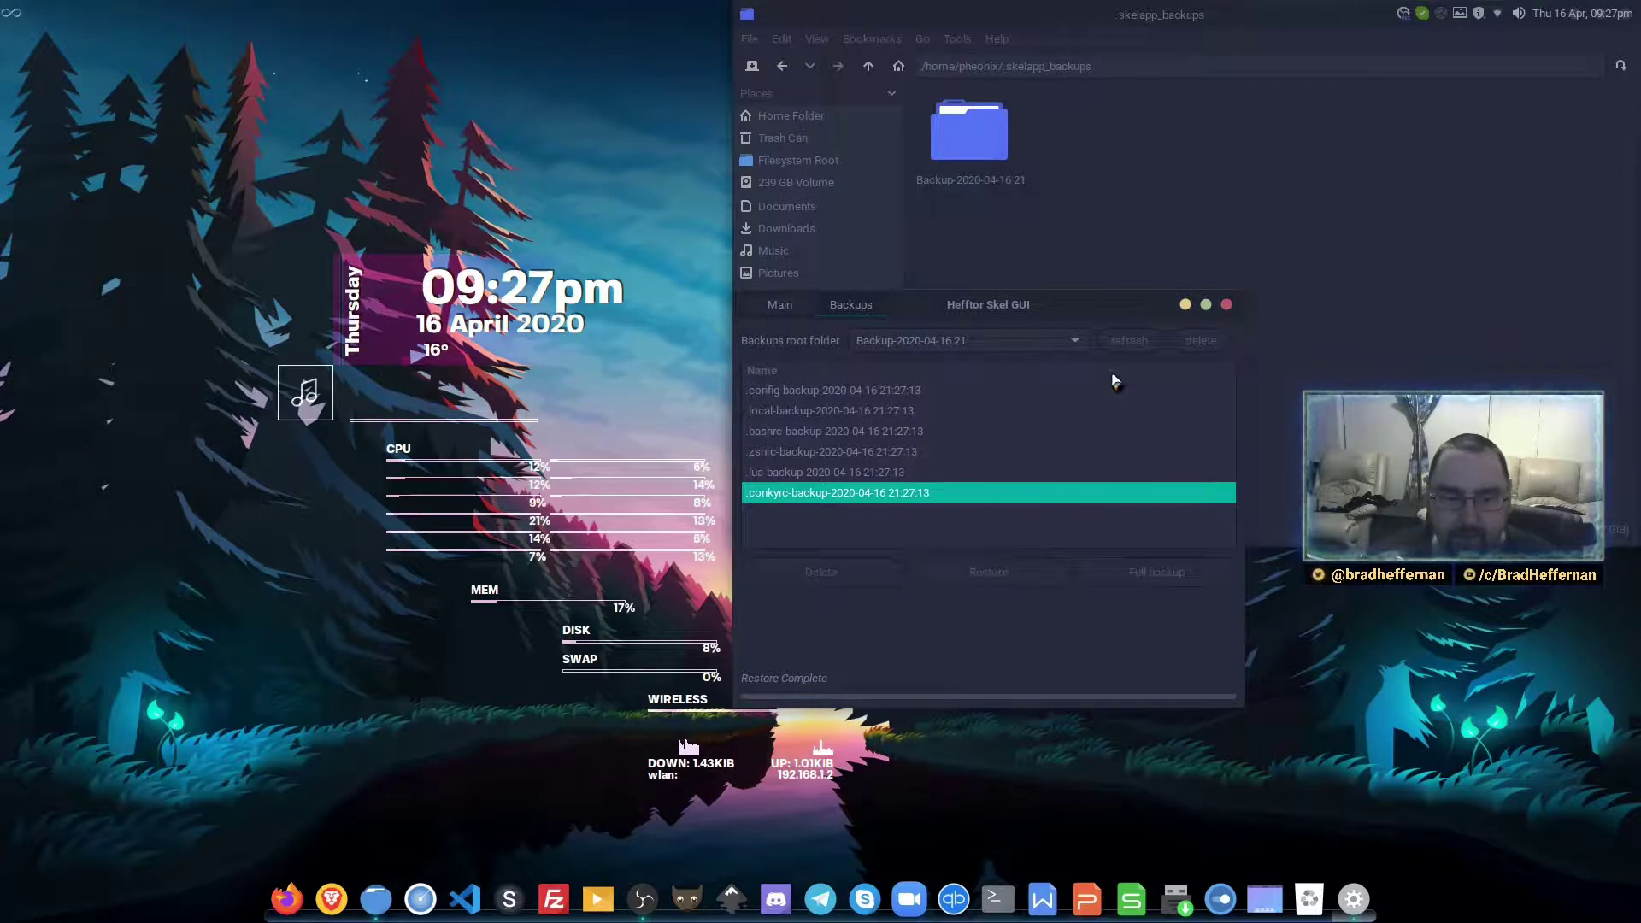
click(785, 308)
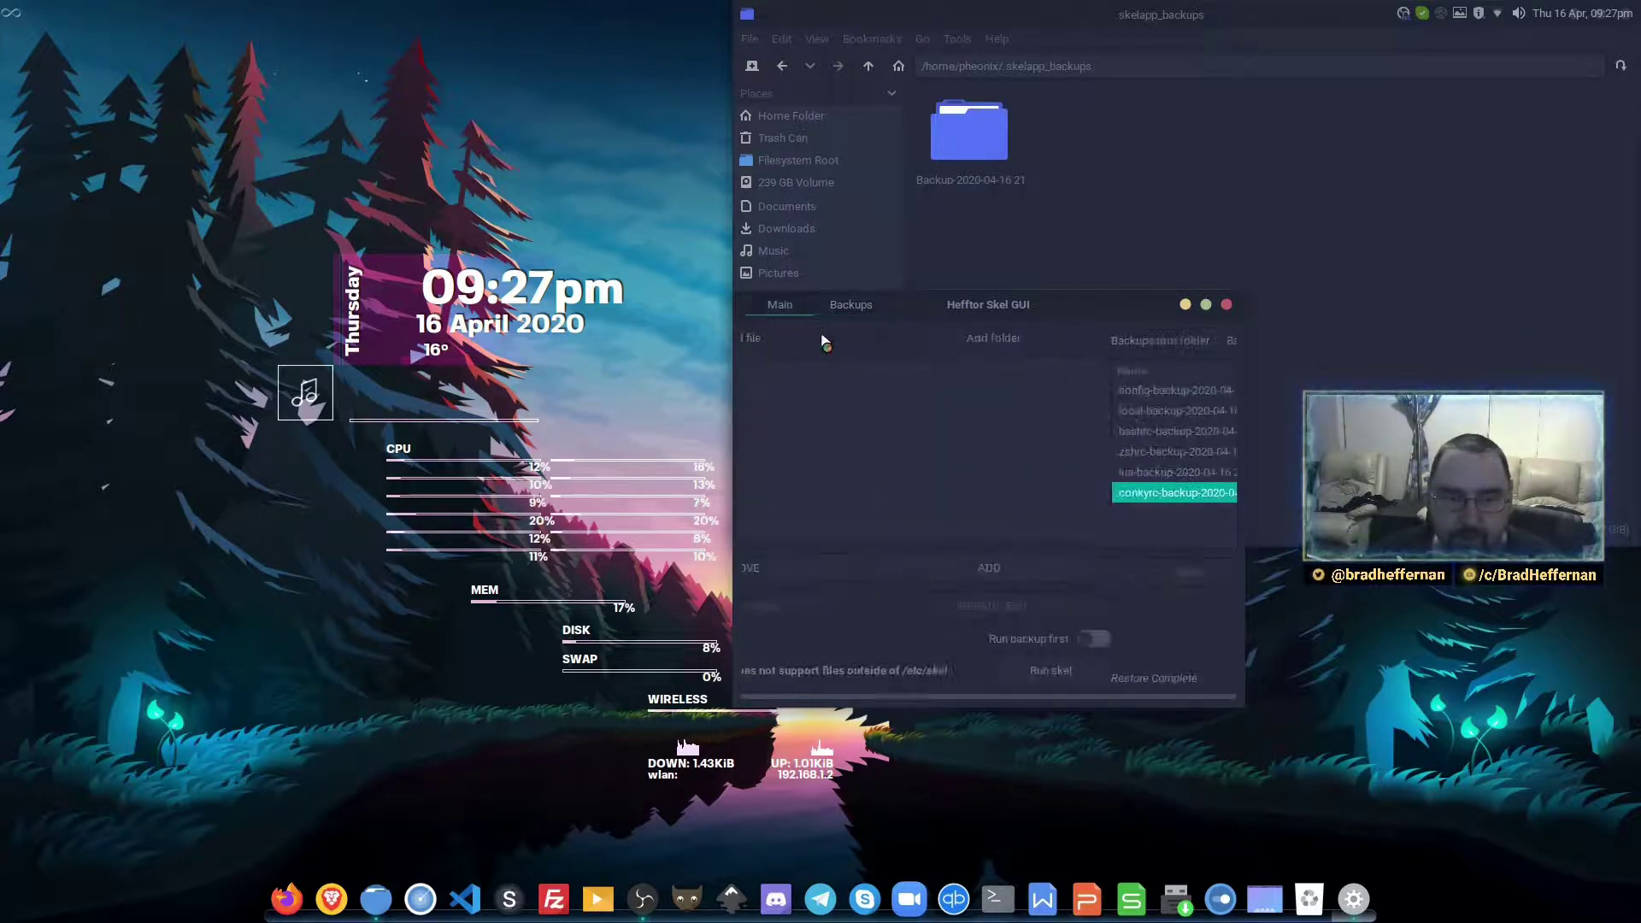